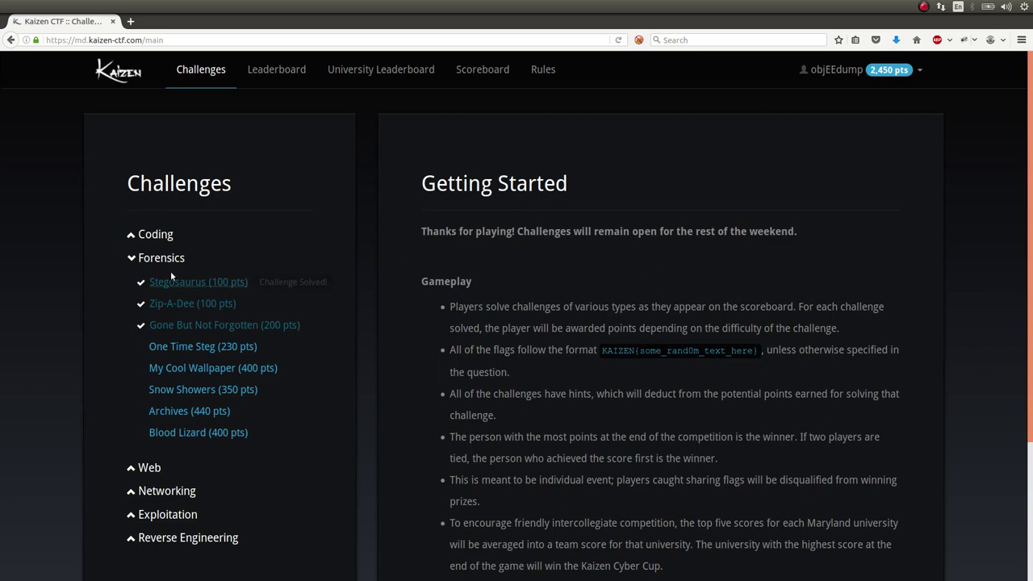
# Step: Open the 200-point 'Gone But Not Forgotten' forensics challenge and read its question
pyautogui.click(194, 325)
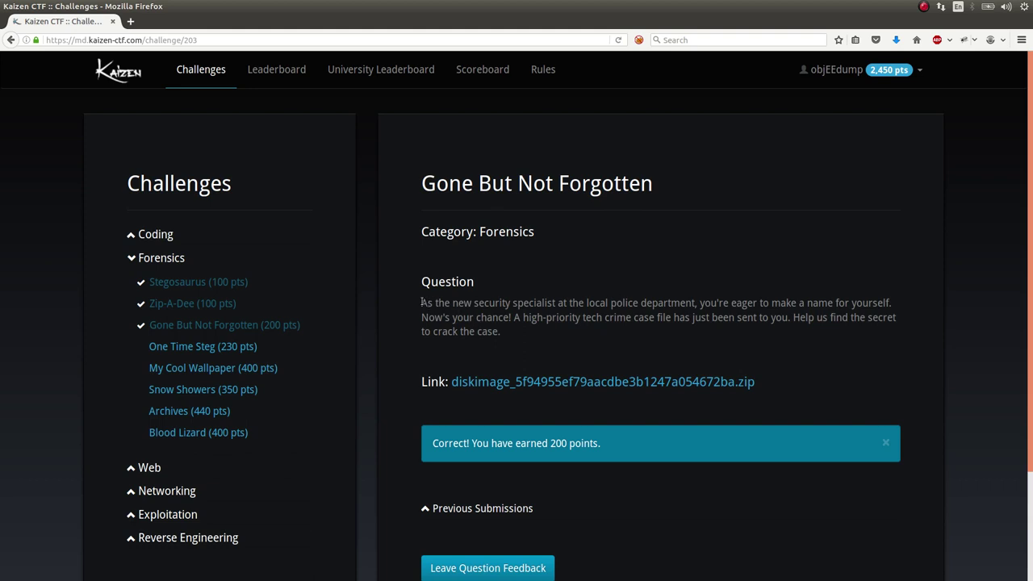
pyautogui.moveTo(422, 301); pyautogui.dragTo(823, 321)
pyautogui.click(826, 327)
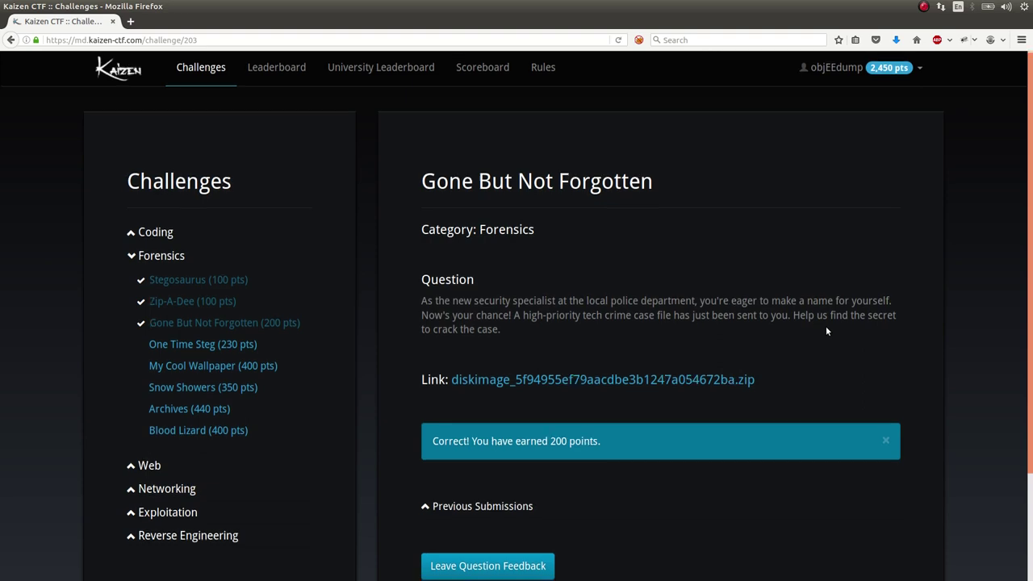
# Step: Save the diskimage zip into a newly created kaizen/gone_but_not_forgotten folder
pyautogui.scroll(-1, 826, 326)
pyautogui.click(643, 343)
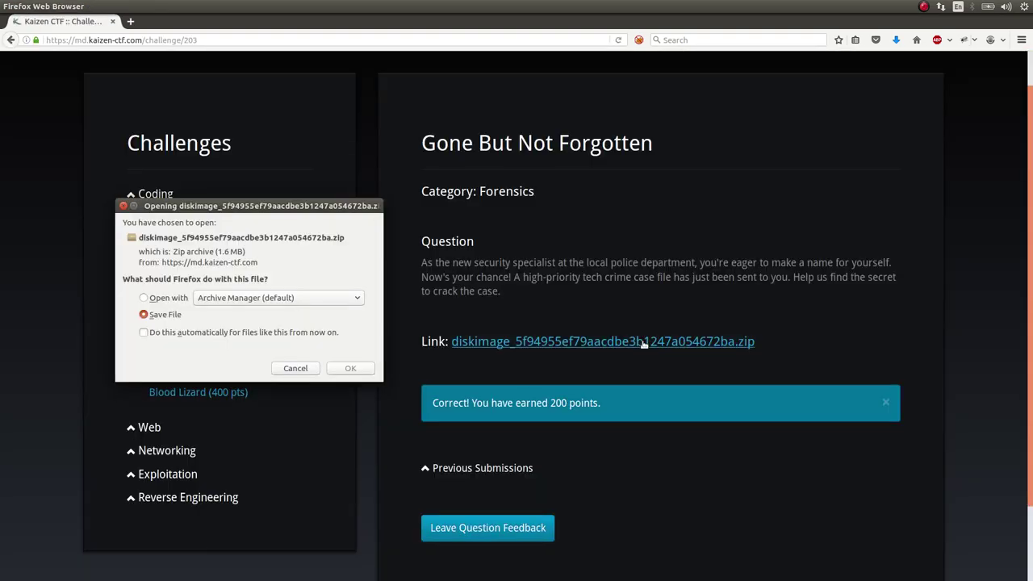
pyautogui.click(365, 367)
pyautogui.click(472, 181)
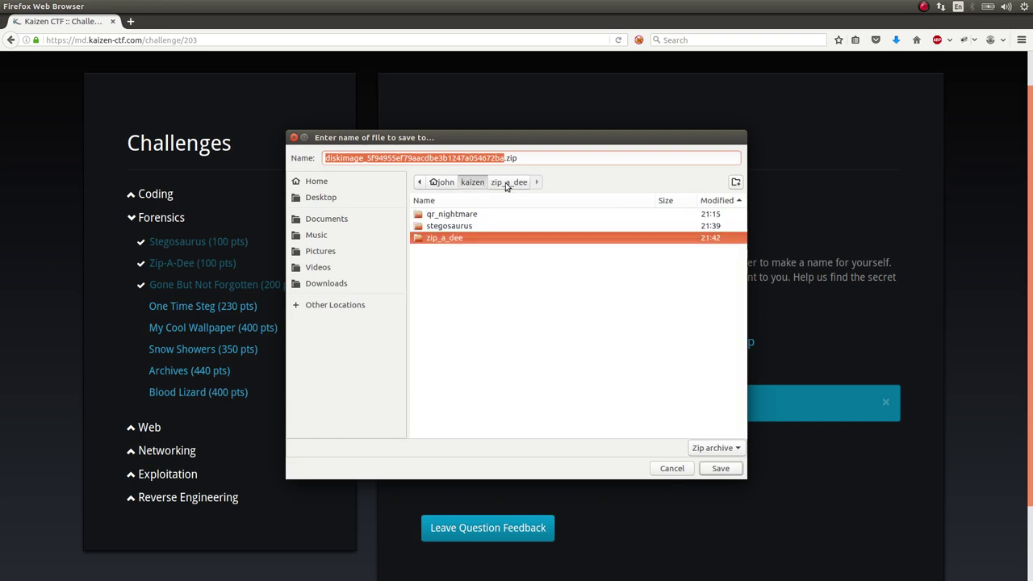
pyautogui.click(735, 181)
pyautogui.write('gone_b')
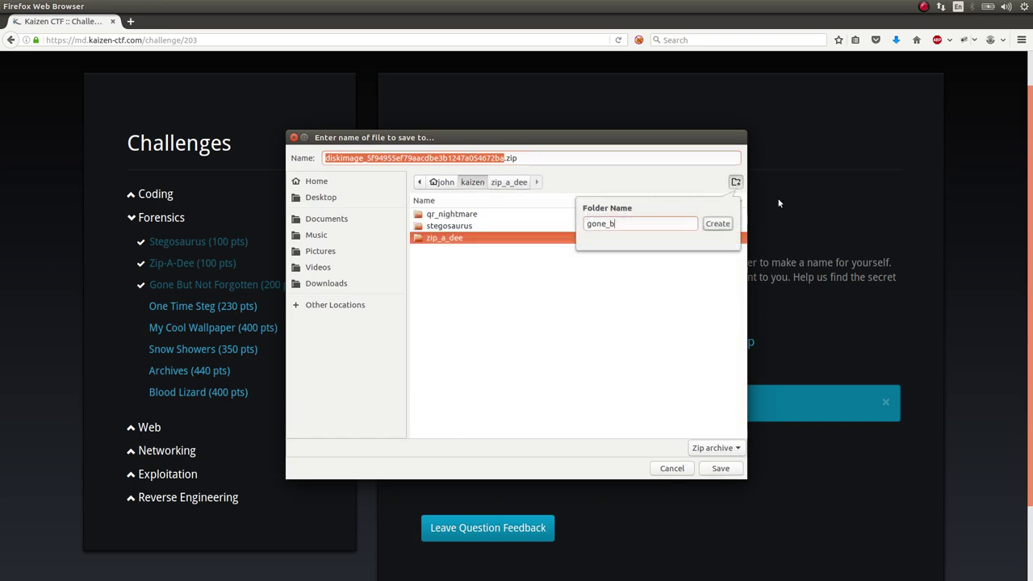
pyautogui.write('ut_not_forgo')
pyautogui.write('tten')
pyautogui.press('Return')
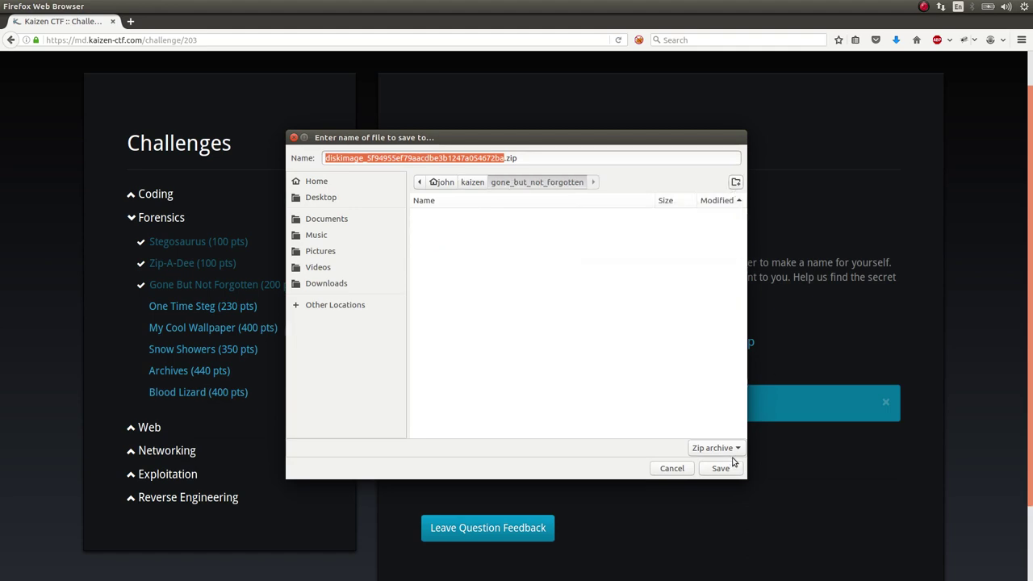
pyautogui.click(717, 466)
# Step: Quit hexedit and move into the gone_but_not_forgotten folder, listing its contents
pyautogui.hotkey('alt', 'Tab')
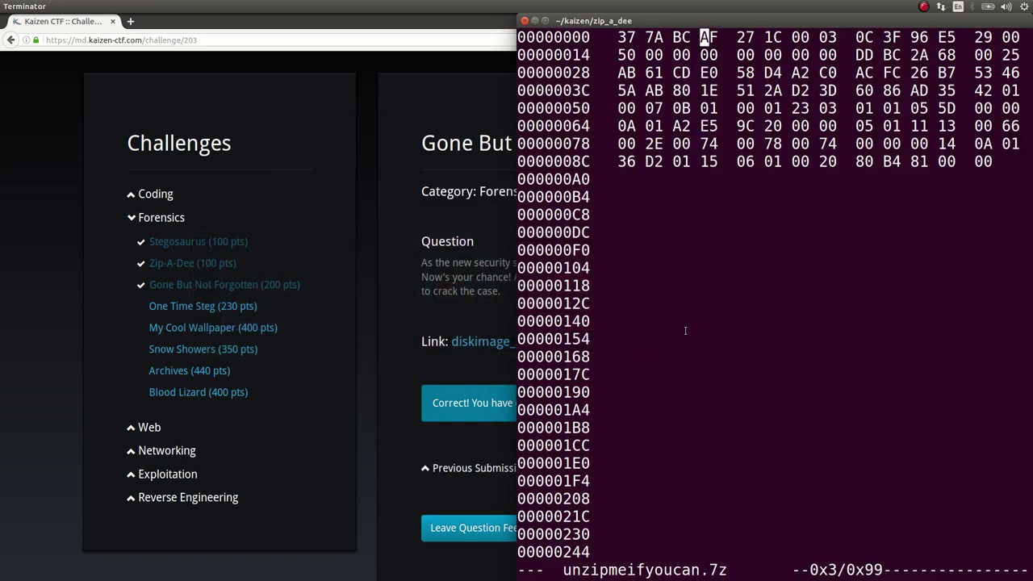
pyautogui.hotkey('ctrl', 'x')
pyautogui.hotkey('ctrl', 'l')
pyautogui.write('cd ')
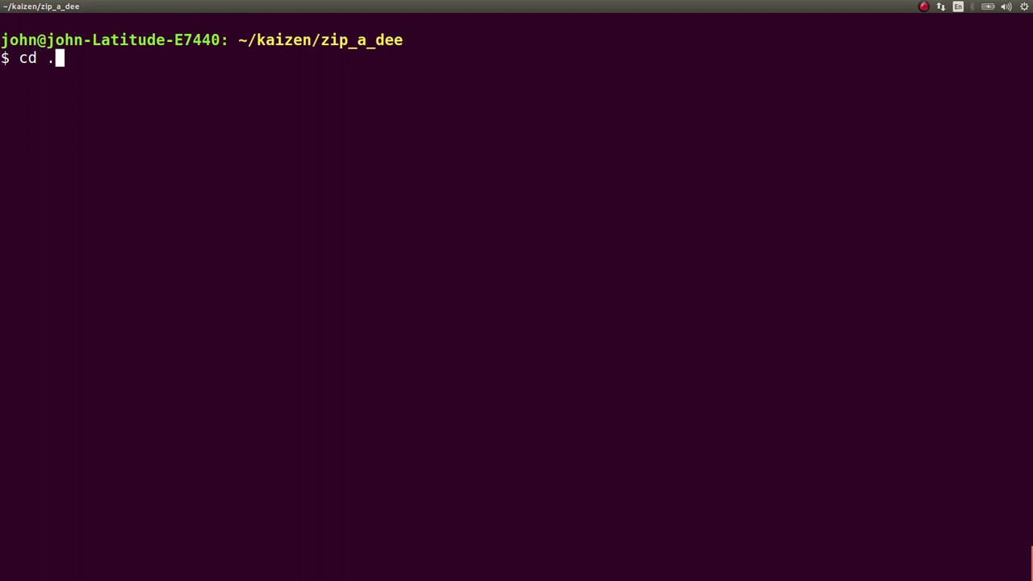
pyautogui.write('..')
pyautogui.press('Return')
pyautogui.write('cd g')
pyautogui.press('Tab')
pyautogui.press('Return')
pyautogui.write('ls')
pyautogui.press('Return')
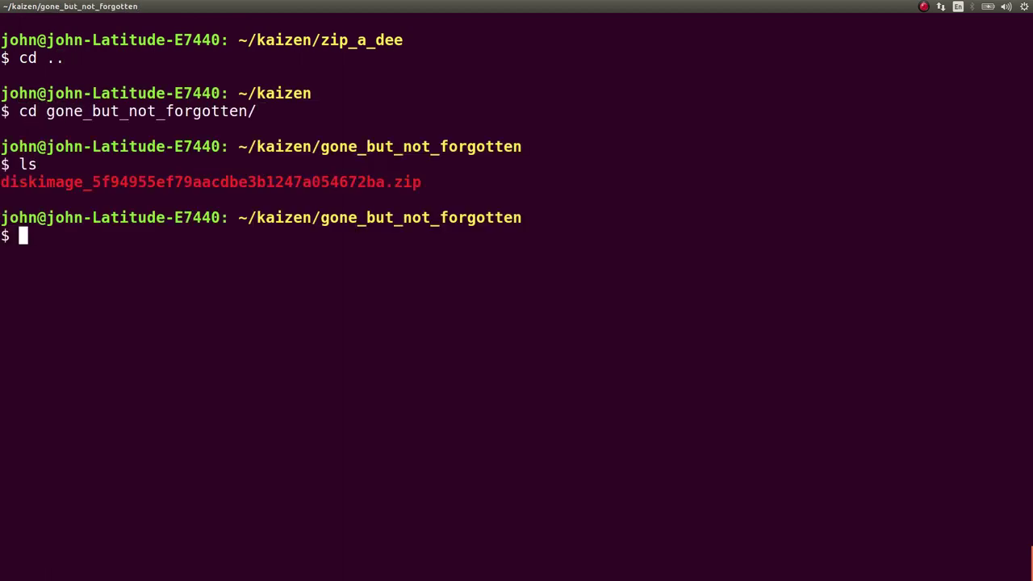
# Step: Unzip the downloaded disk image archive and list the extracted diskimage.img
pyautogui.write('unzip d')
pyautogui.press('Tab')
pyautogui.press('Return')
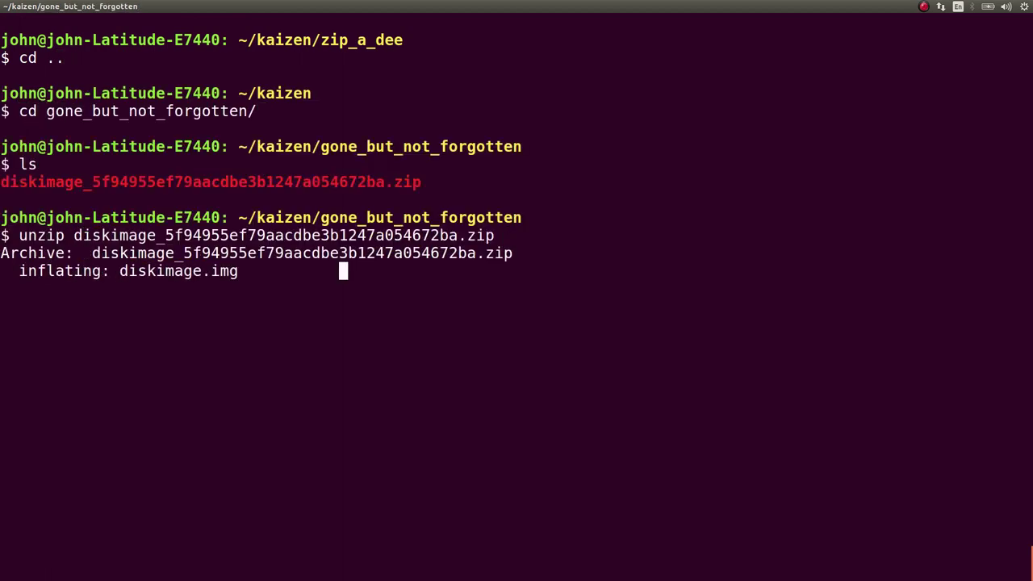
pyautogui.write('ls')
pyautogui.press('Return')
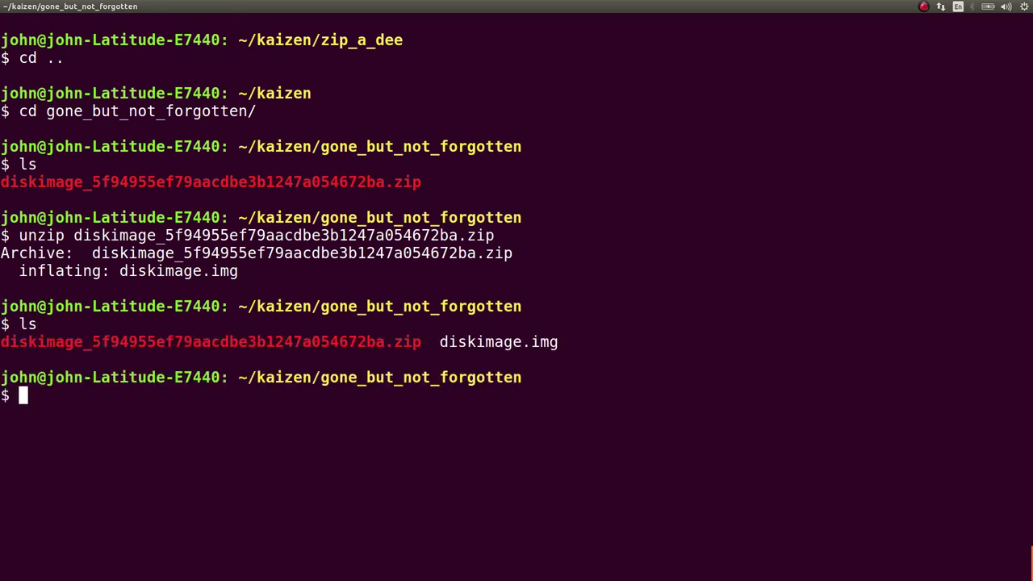
# Step: Run 'file diskimage.img' to confirm it is a DOS/MBR boot sector image
pyautogui.doubleClick(523, 343)
pyautogui.write('fi')
pyautogui.write('le diskimage')
pyautogui.press('Return')
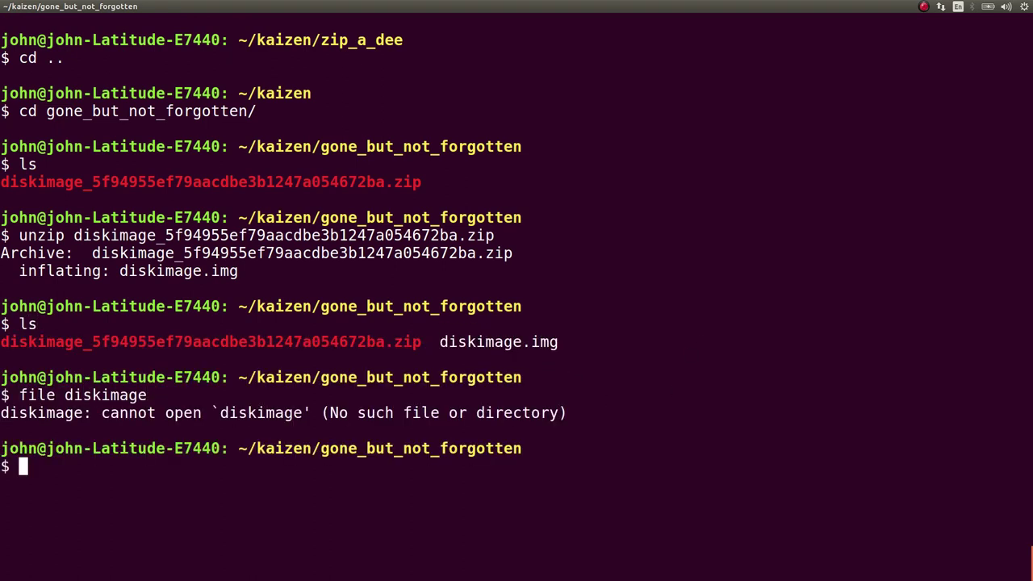
pyautogui.press('Up')
pyautogui.write('.img')
pyautogui.press('Return')
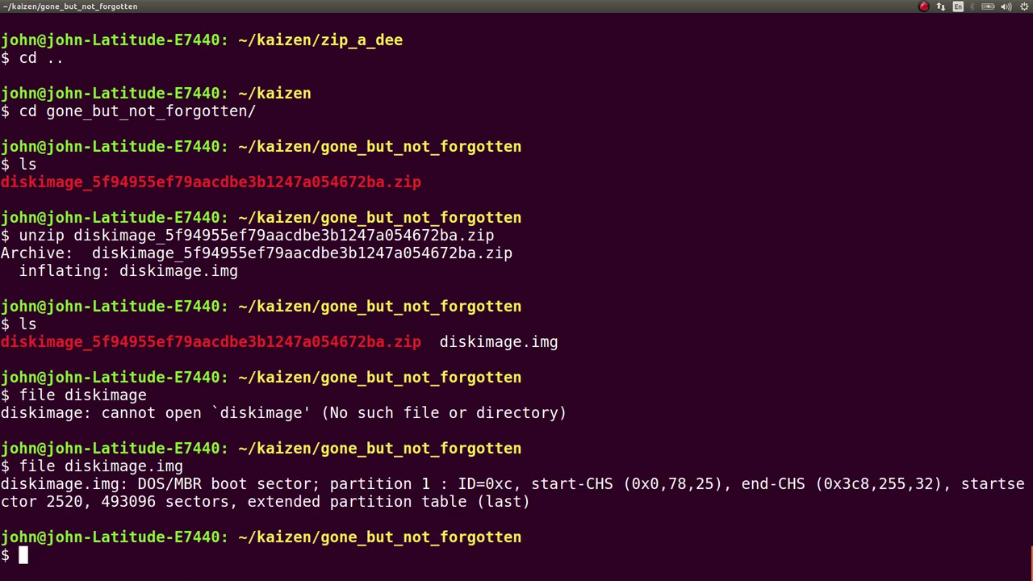
# Step: Open the current gone_but_not_forgotten folder in Files with 'nautilus .'
pyautogui.write('na')
pyautogui.write('utilustdiskimage.')
pyautogui.press('Return')
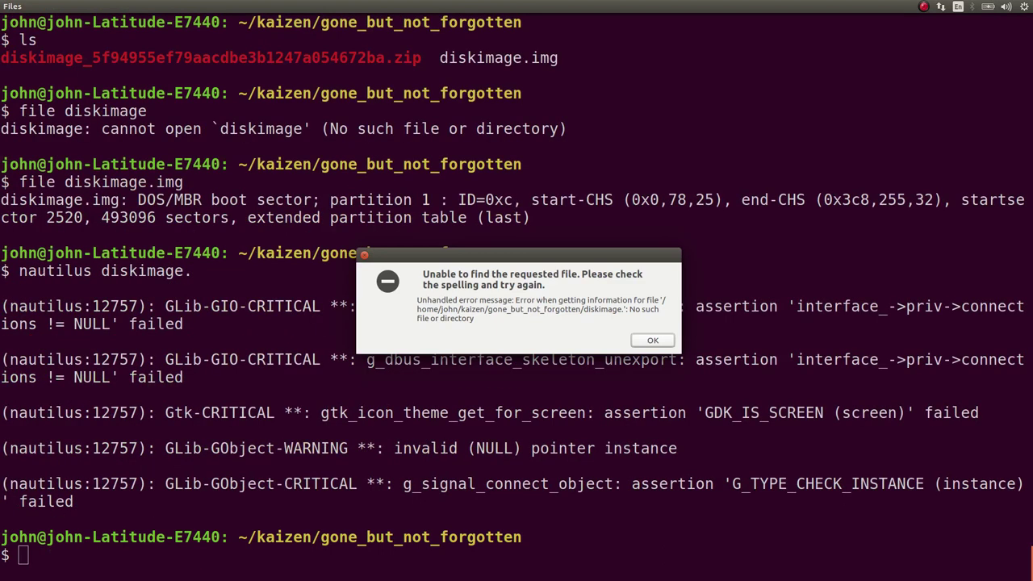
pyautogui.press('Up')
pyautogui.press('BackSpace')
pyautogui.press('BackSpace')
pyautogui.press('BackSpace')
pyautogui.write('.')
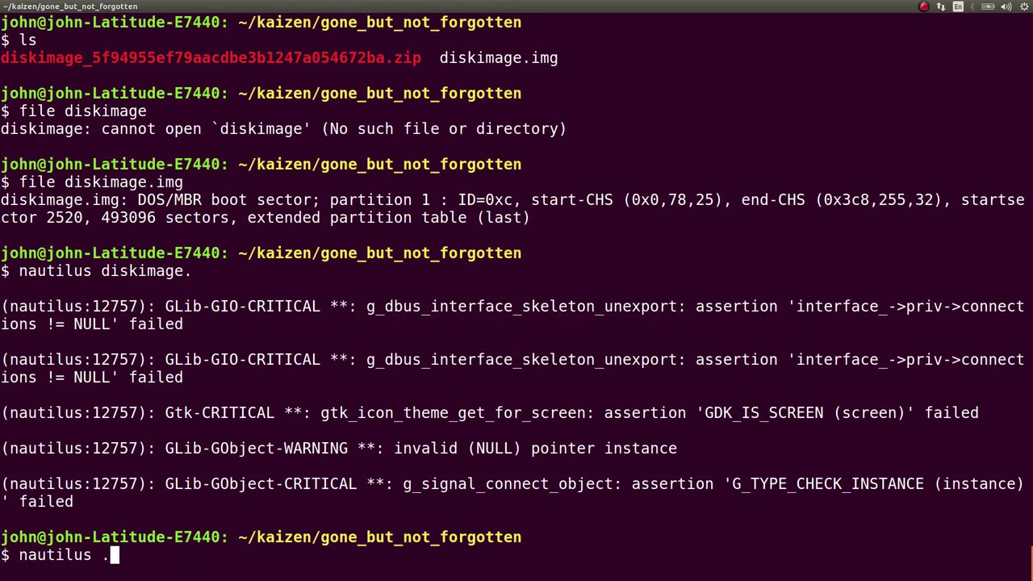
pyautogui.press('Return')
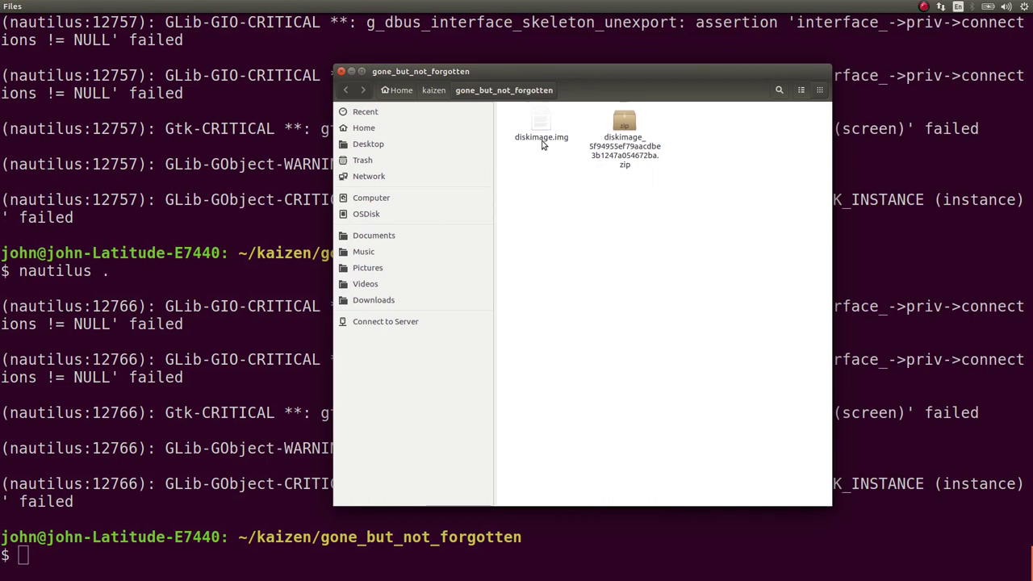
# Step: Mount diskimage.img as flashdrive and open its .Trash-1000/files folder
pyautogui.rightClick(541, 135)
pyautogui.moveTo(577, 162)
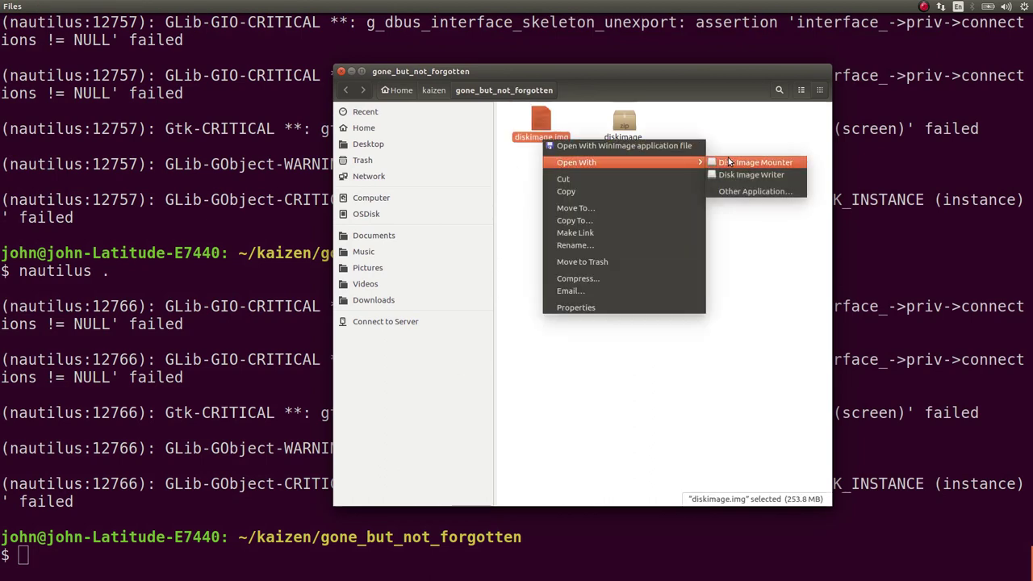
pyautogui.click(723, 163)
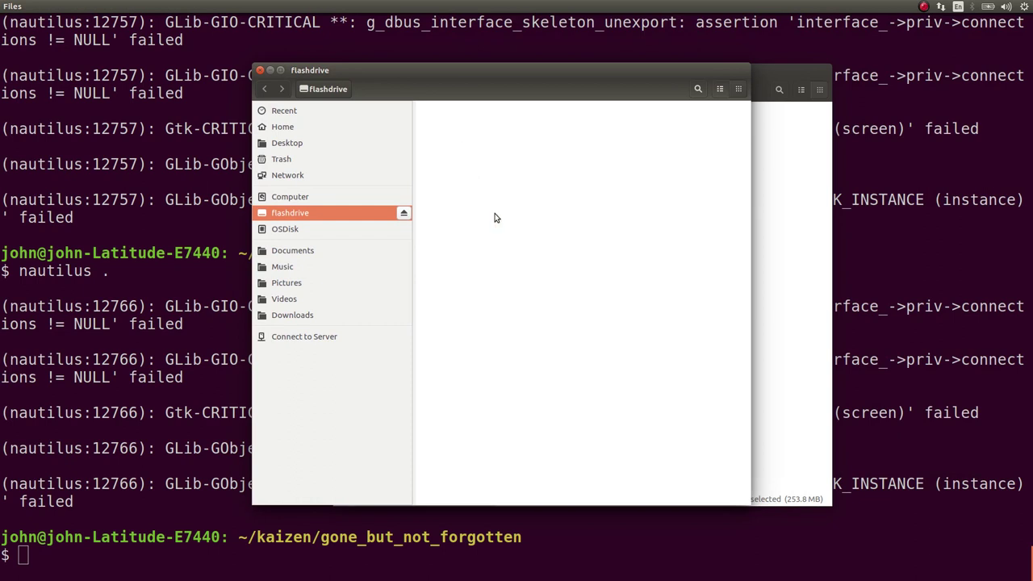
pyautogui.hotkey('ctrl', 'a')
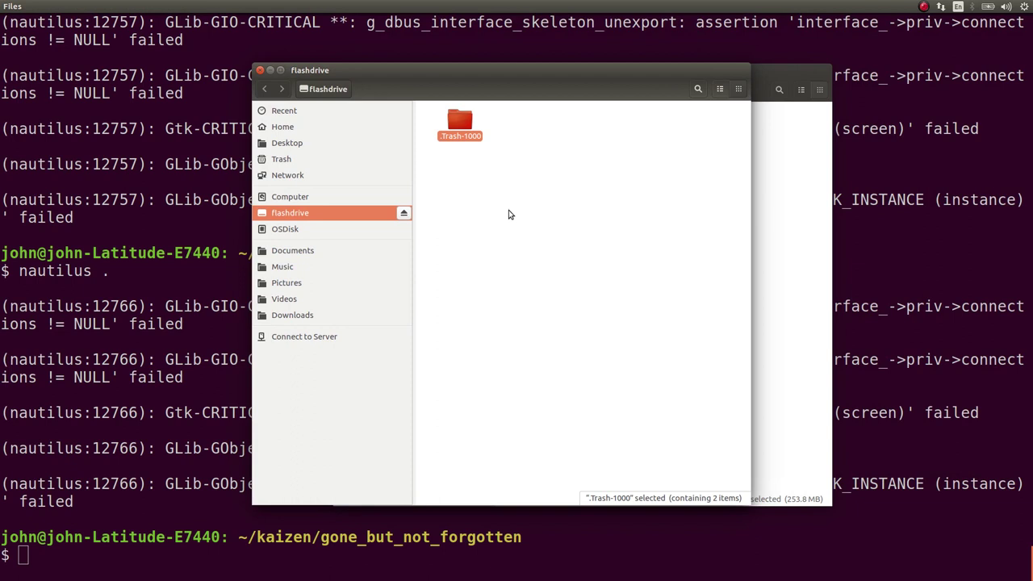
pyautogui.press('Return')
pyautogui.press('Right')
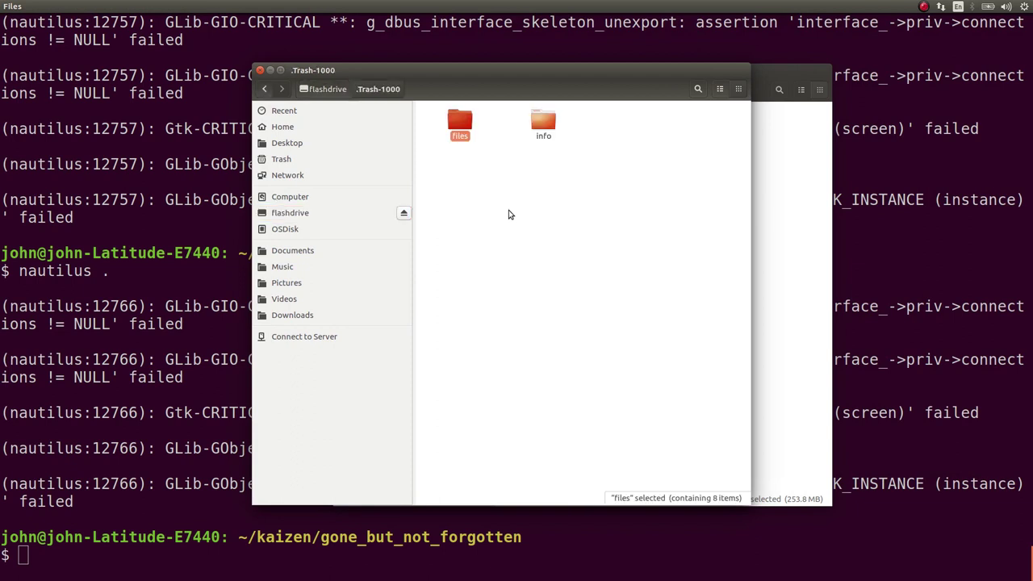
pyautogui.press('Right')
pyautogui.press('Left')
pyautogui.press('Return')
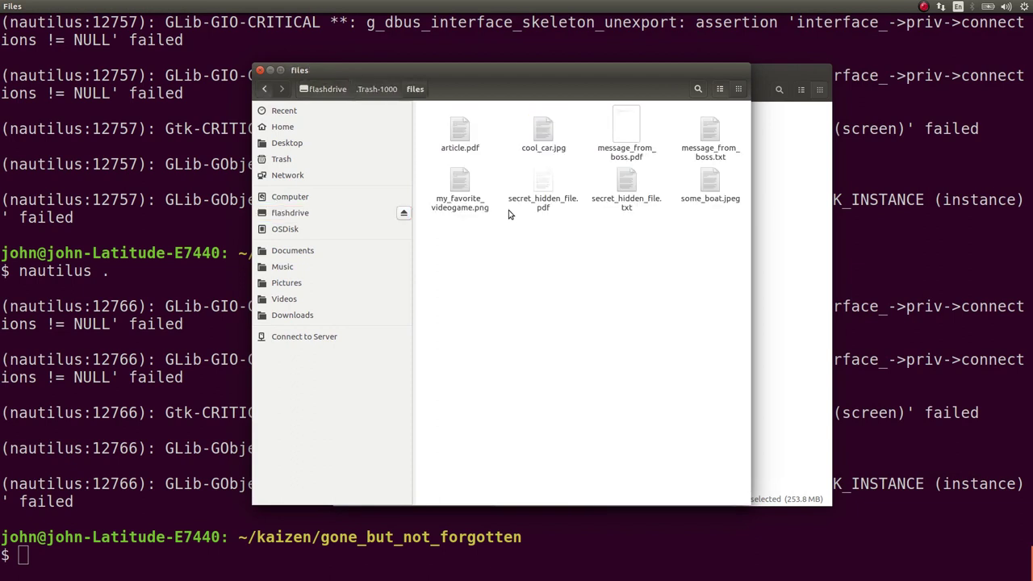
# Step: Step through the deleted files, opening and closing message_from_boss.pdf
pyautogui.press('Right')
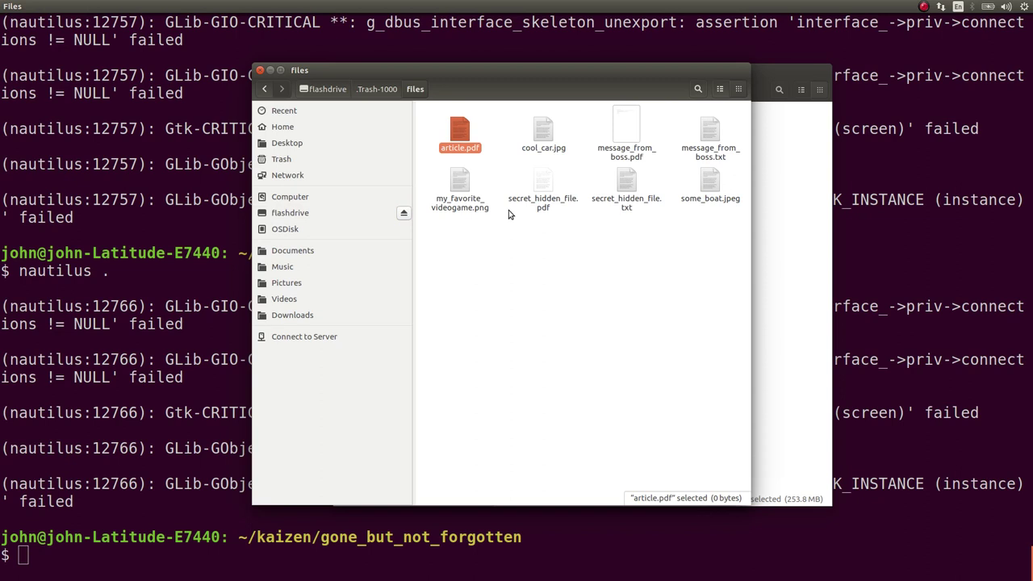
pyautogui.press('Right')
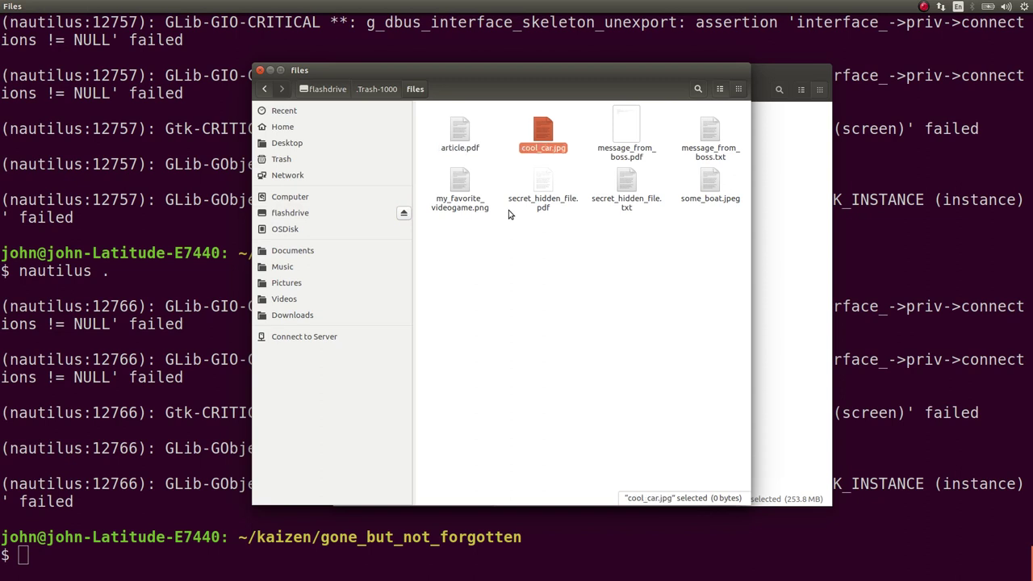
pyautogui.press('Right')
pyautogui.press('Right')
pyautogui.press('Right')
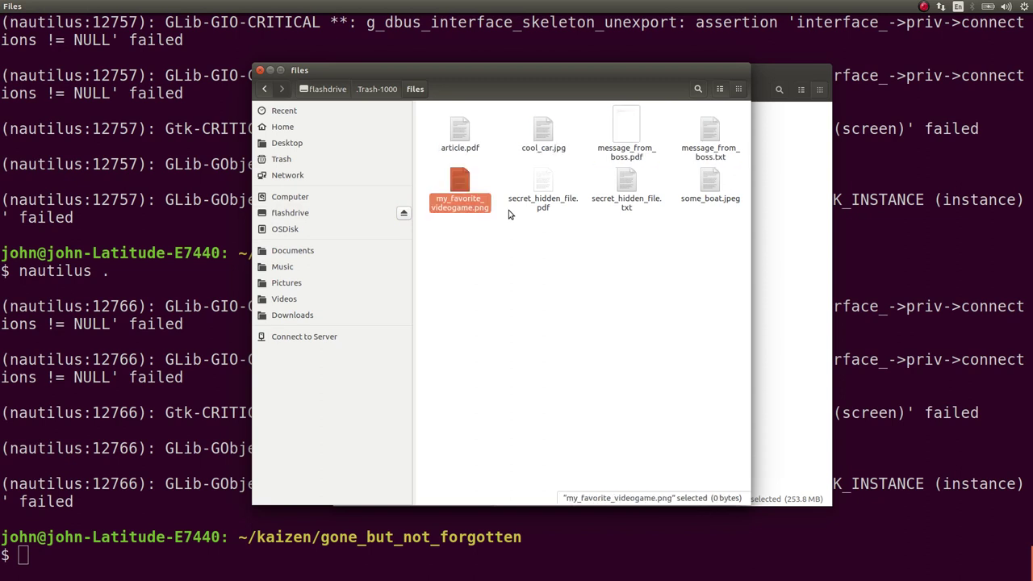
pyautogui.press('Right')
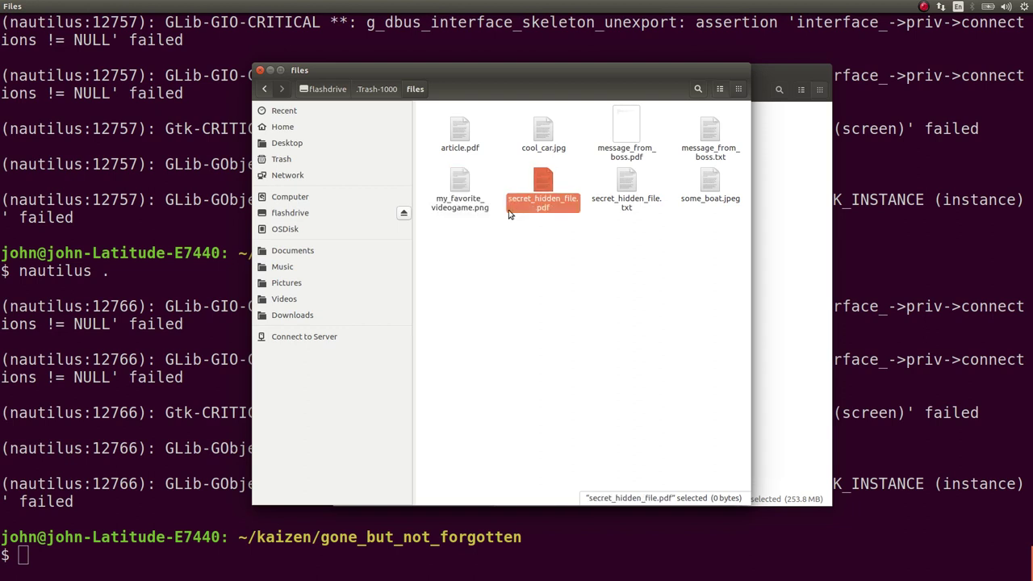
pyautogui.press('Right')
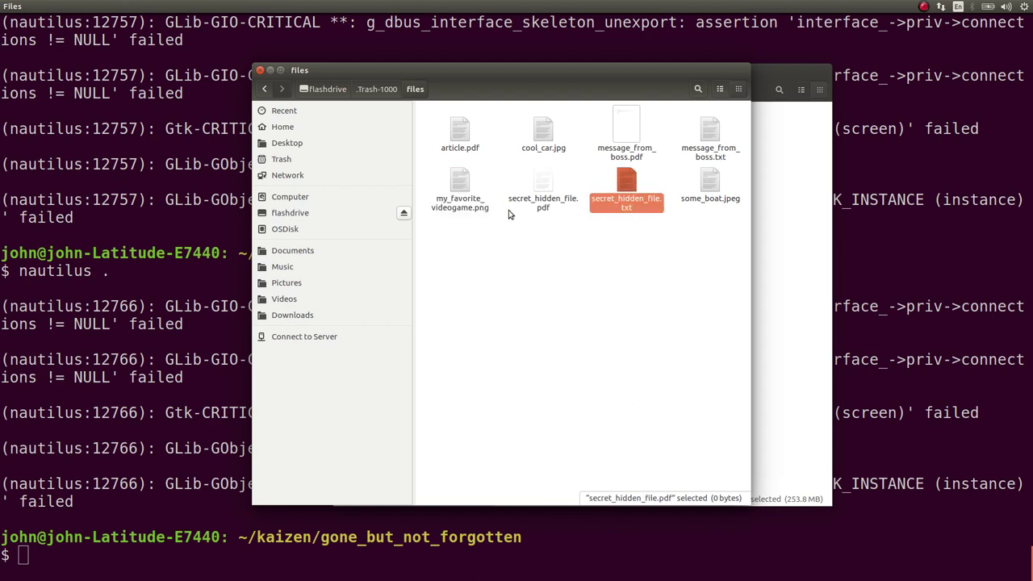
pyautogui.press('Right')
pyautogui.press('Up')
pyautogui.press('Left')
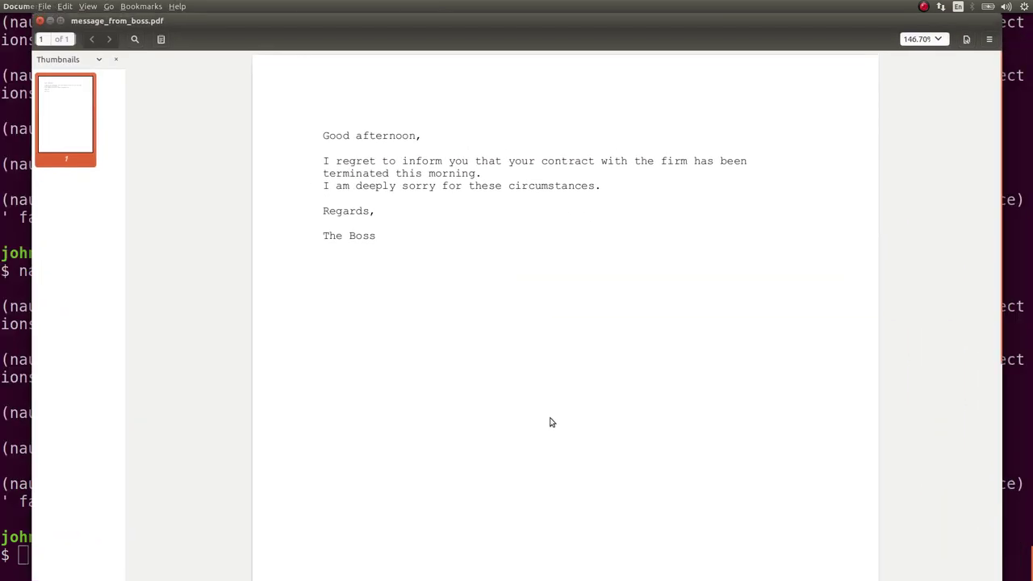
pyautogui.hotkey('ctrl', 'w')
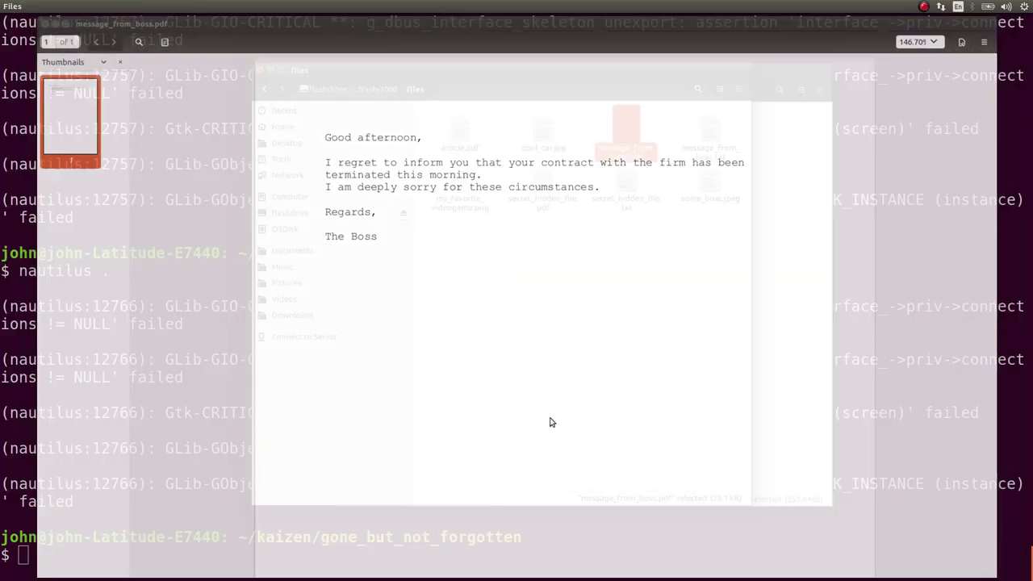
# Step: Check sizes of secret_hidden_file.txt, secret_hidden_file.pdf and the other trash files
pyautogui.click(734, 466)
pyautogui.click(641, 193)
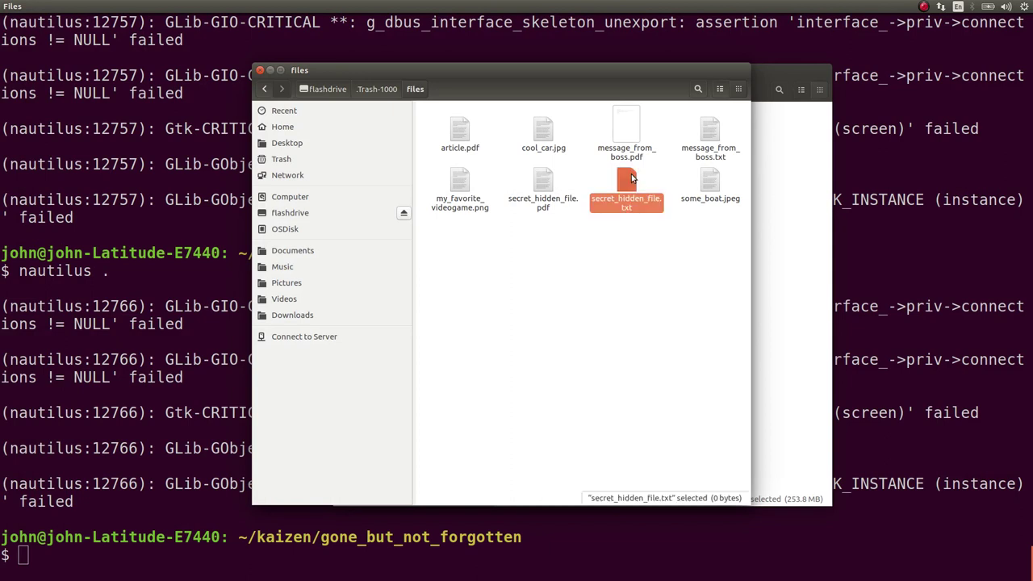
pyautogui.press('Right')
pyautogui.press('Left')
pyautogui.press('Left')
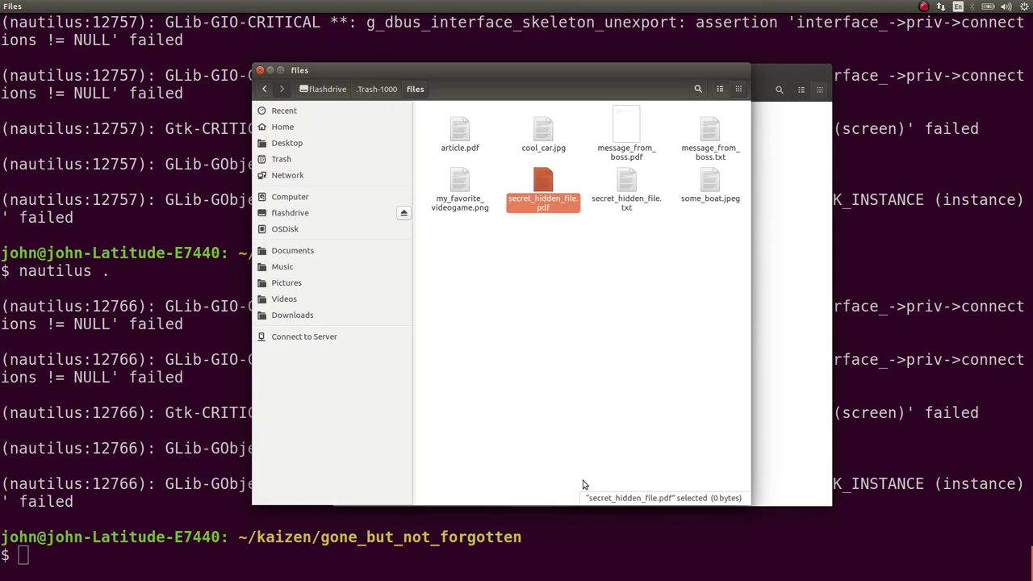
pyautogui.press('Left')
pyautogui.press('Up')
pyautogui.press('Right')
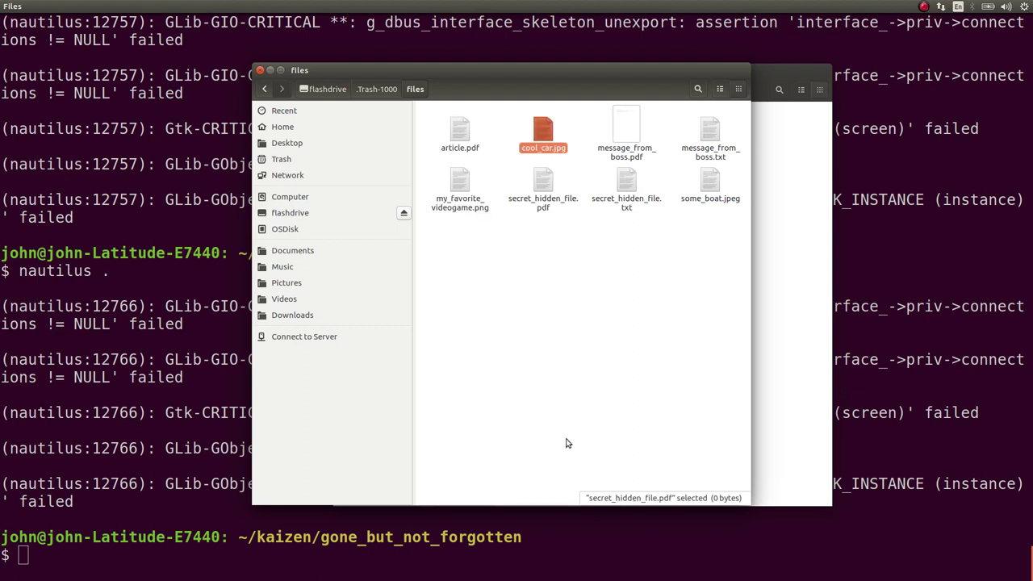
pyautogui.press('Right')
pyautogui.press('Down')
pyautogui.press('Right')
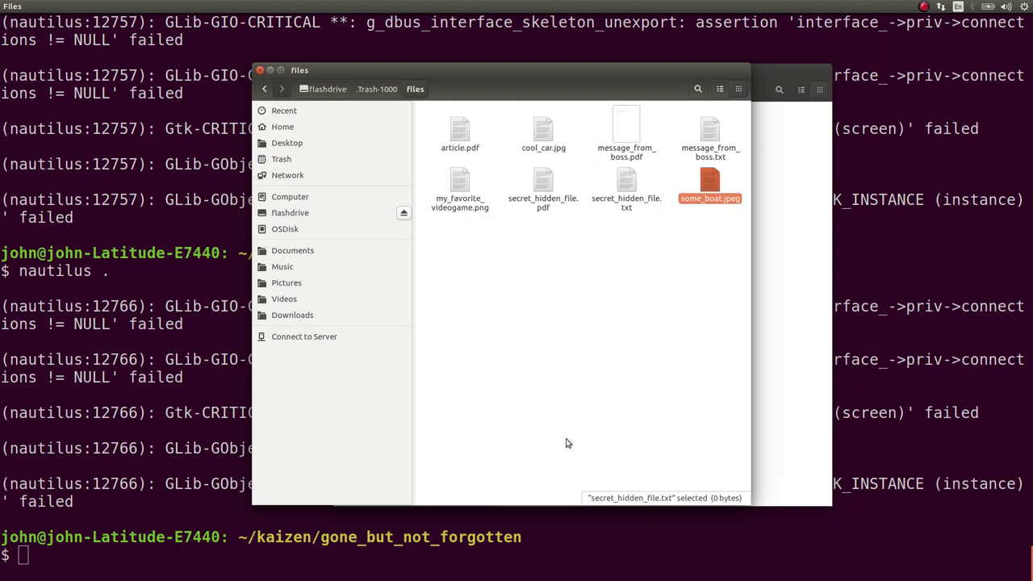
pyautogui.press('Up')
# Step: Recheck the zero-byte file sizes and close the trash folder window
pyautogui.click(567, 443)
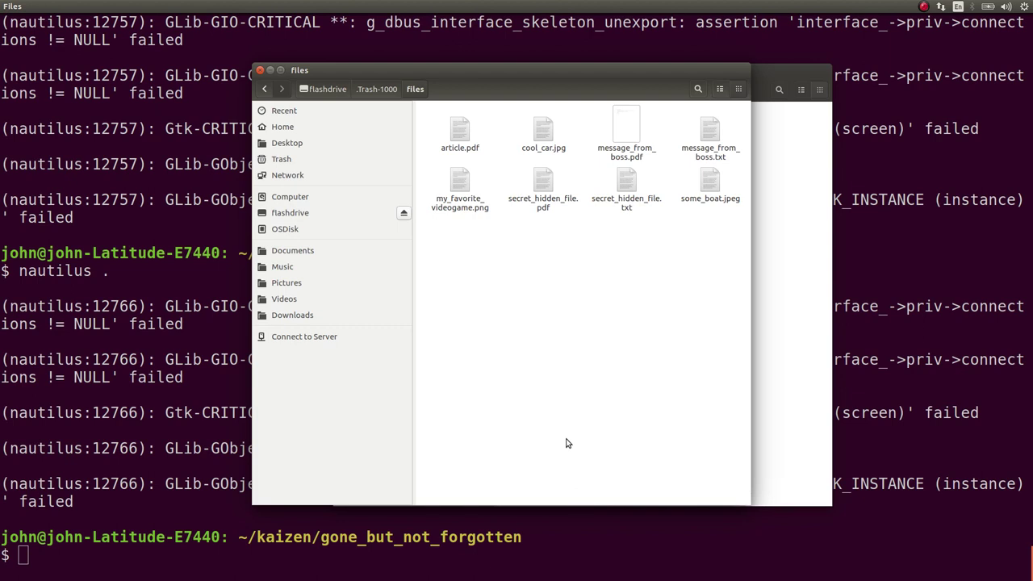
pyautogui.press('Right')
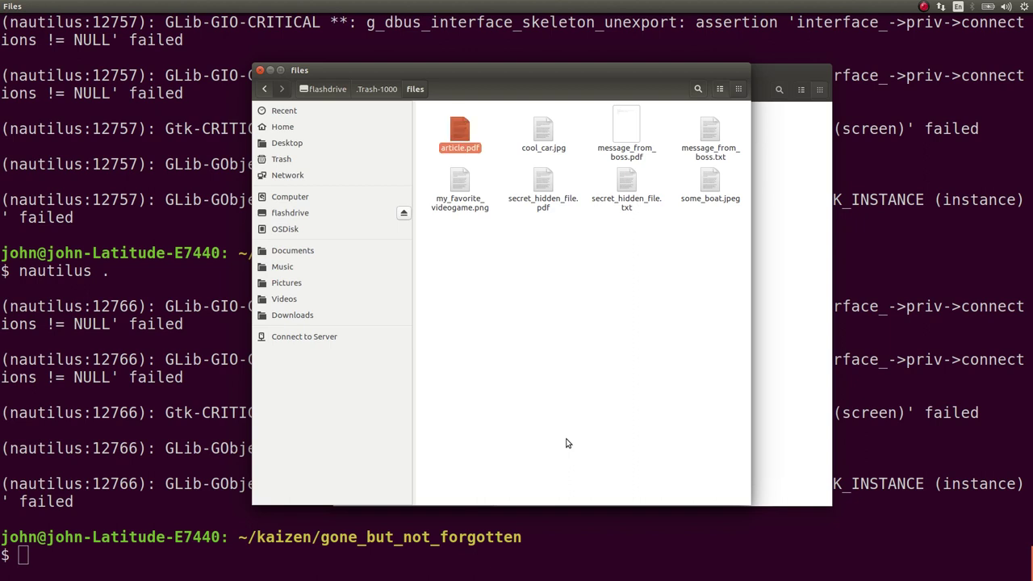
pyautogui.press('Right')
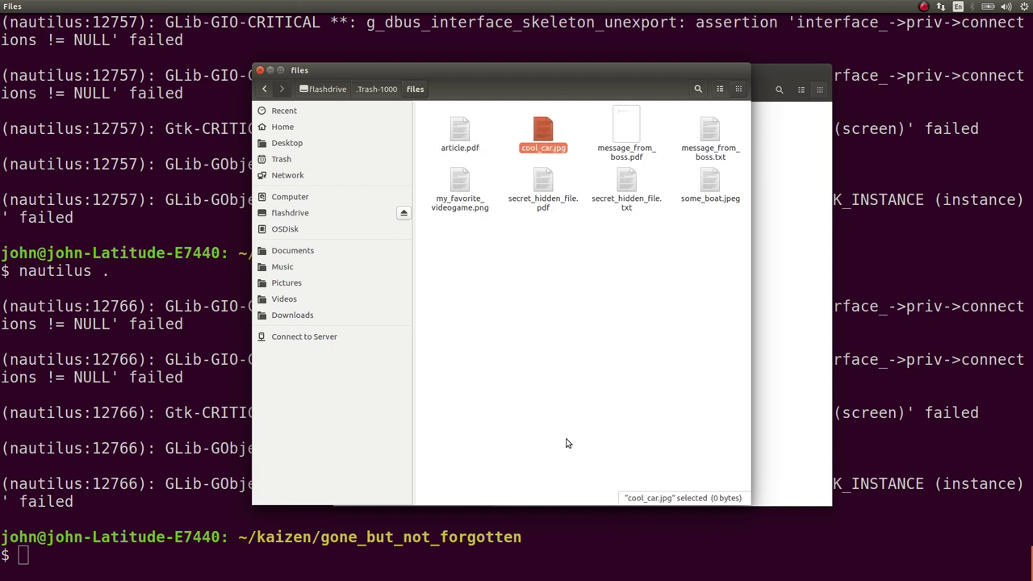
pyautogui.hotkey('ctrl', 'w')
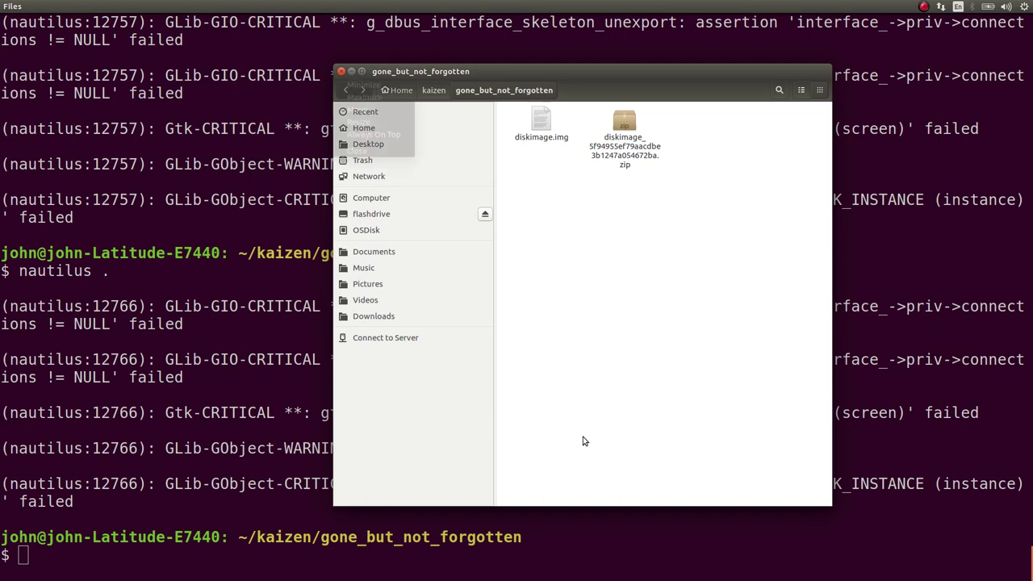
# Step: Locate testdisk on the system and copy the testdisk-7.0 folder path
pyautogui.hotkey('ctrl', 'w')
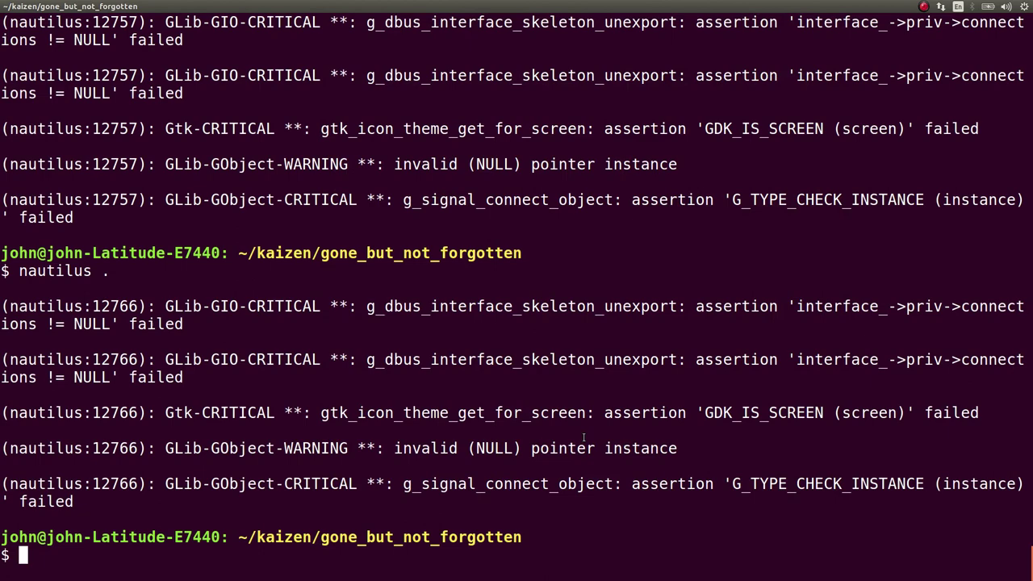
pyautogui.write('locate testdisk')
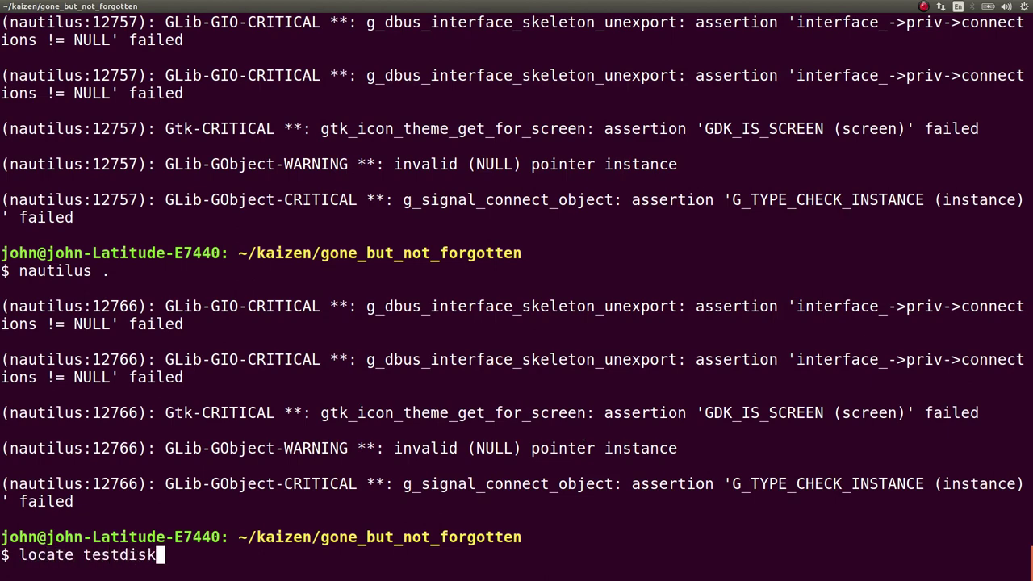
pyautogui.press('Return')
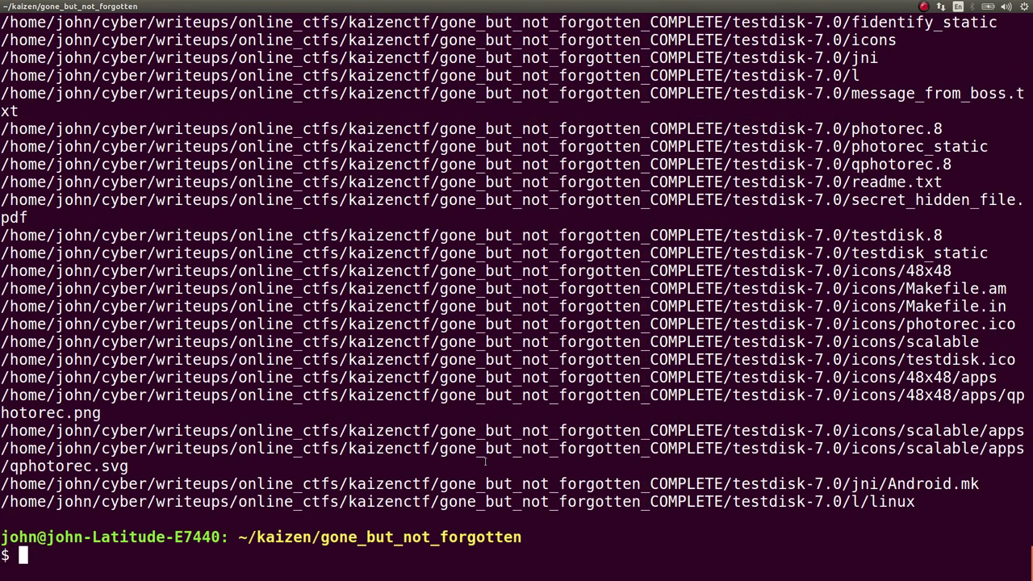
pyautogui.tripleClick(526, 433)
pyautogui.click(526, 434)
pyautogui.scroll(10, 526, 434)
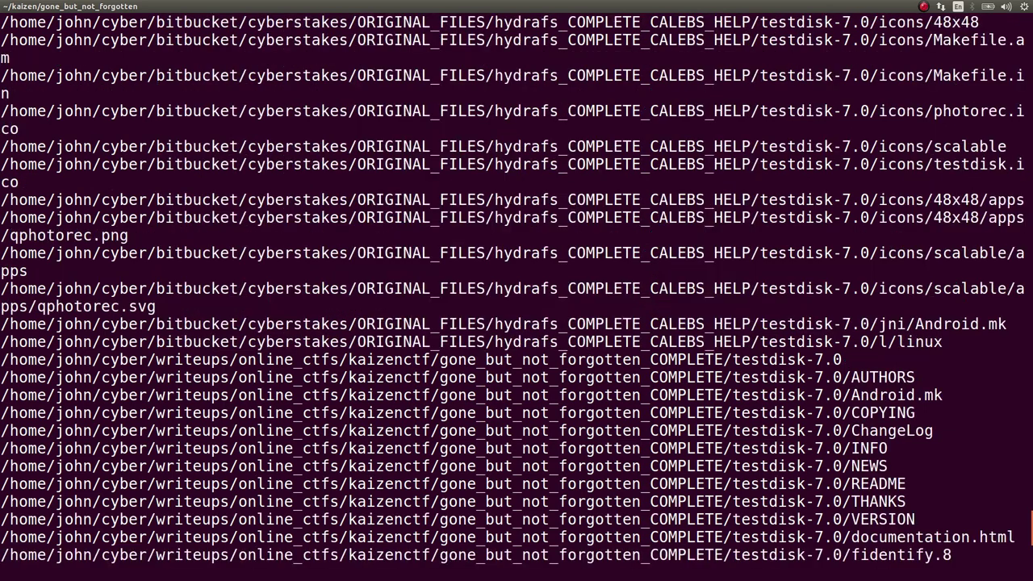
pyautogui.tripleClick(520, 362)
pyautogui.rightClick(521, 362)
pyautogui.click(537, 367)
pyautogui.scroll(-10, 525, 367)
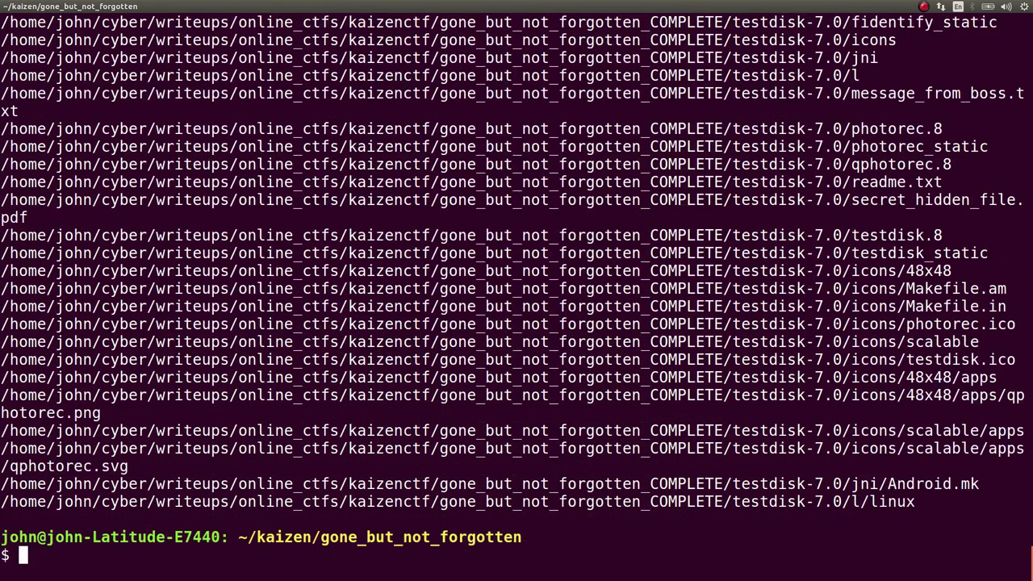
# Step: Copy testdisk-7.0 into the current folder with cp -R and list the result
pyautogui.write('cp -')
pyautogui.write('R')
pyautogui.hotkey('ctrl', 'shift', 'v')
pyautogui.write('.')
pyautogui.press('Return')
pyautogui.write('l')
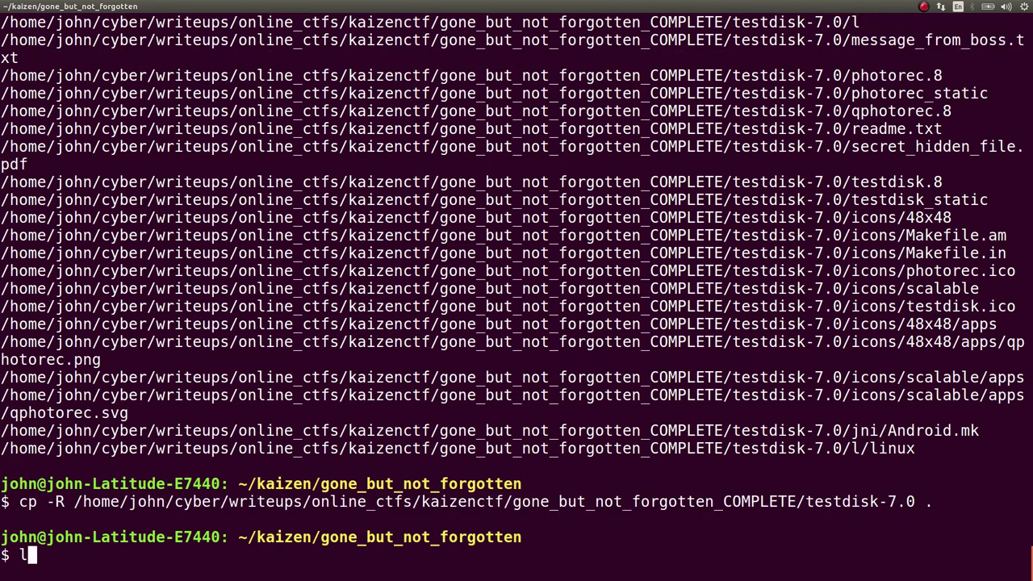
pyautogui.write('s')
pyautogui.press('Return')
# Step: Change into testdisk-7.0 and list its contents
pyautogui.write('cd tes')
pyautogui.press('Tab')
pyautogui.press('Return')
pyautogui.write('l')
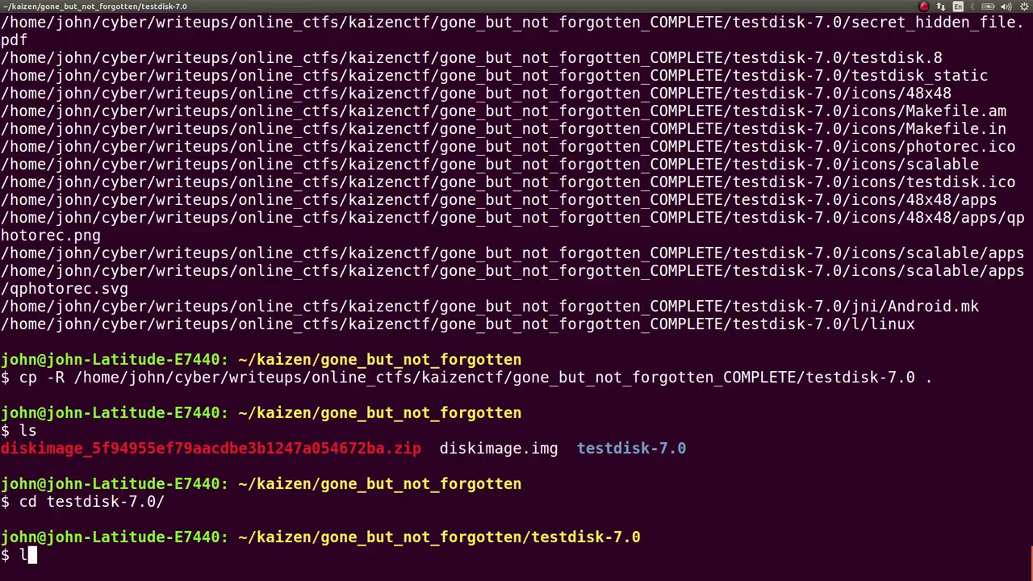
pyautogui.write('s')
pyautogui.press('Return')
pyautogui.hotkey('alt', 'Tab')
# Step: Search the web for 'testdisk img' and open the TestDisk FAQ result in a new tab
pyautogui.hotkey('ctrl', 't')
pyautogui.write('t')
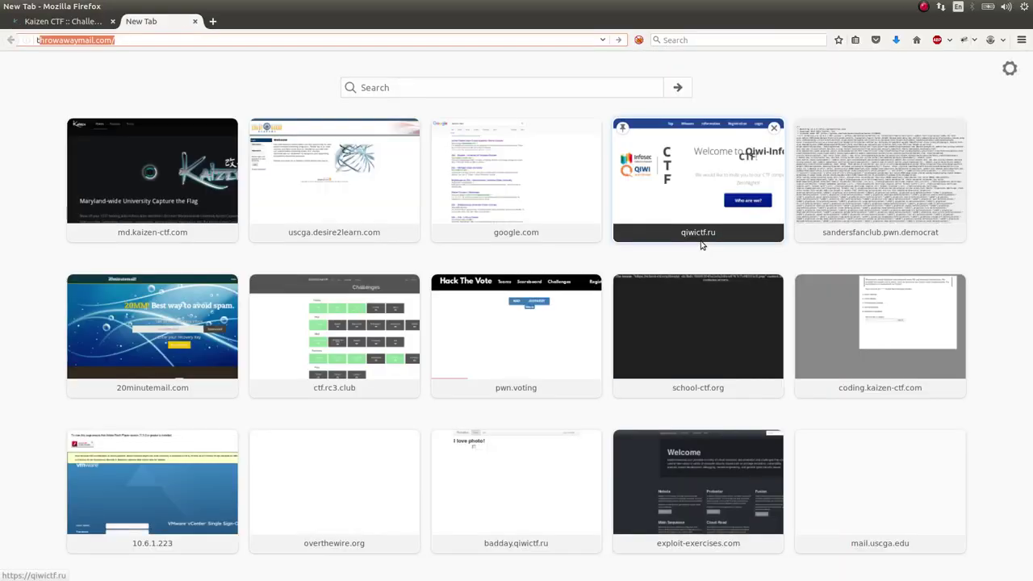
pyautogui.write('estdisk img')
pyautogui.press('Return')
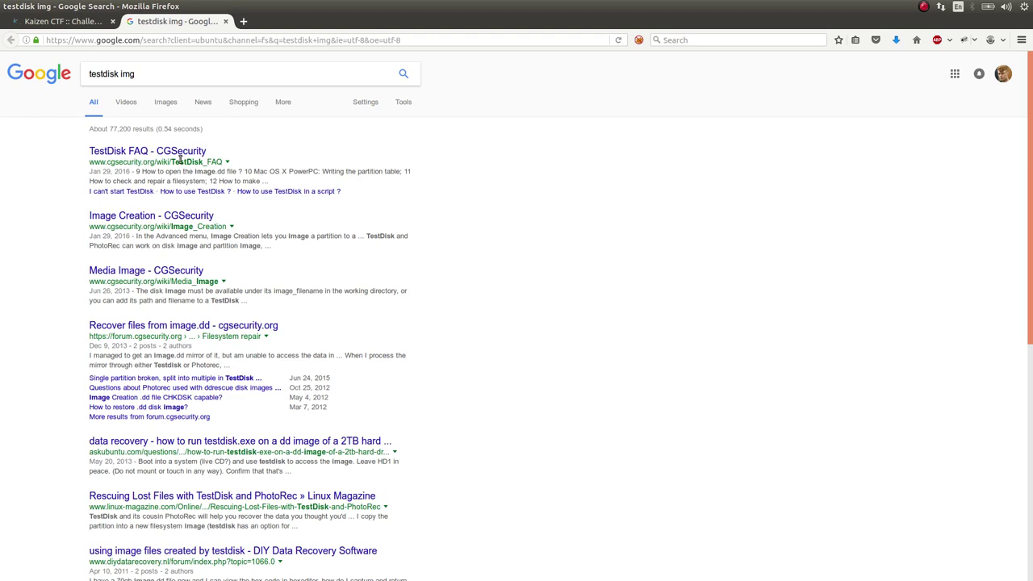
pyautogui.middleClick(198, 153)
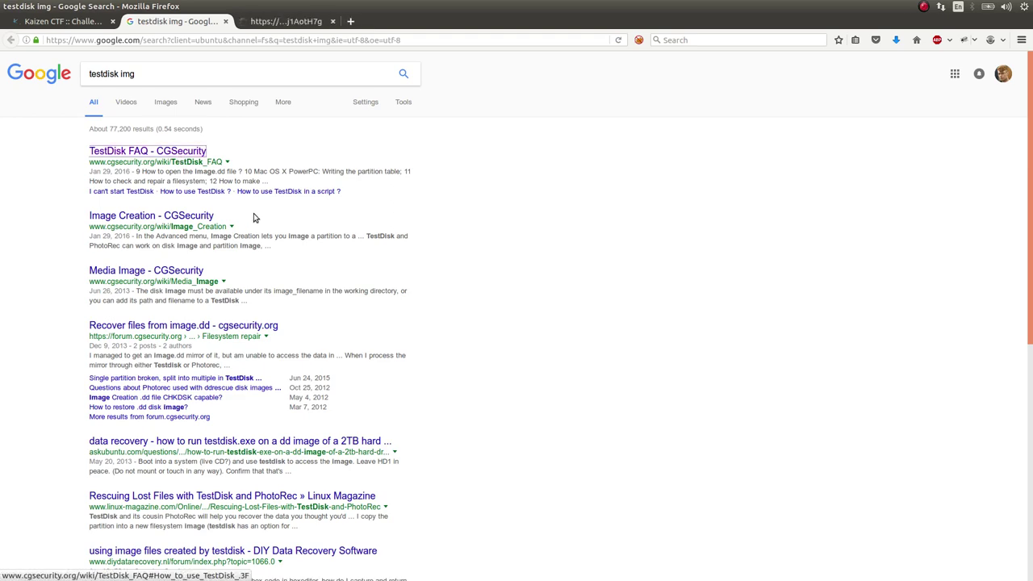
pyautogui.hotkey('ctrl', 'Tab')
# Step: Go to the main TestDisk page on cgsecurity.org, zoom in, and read it
pyautogui.scroll(-1, 519, 237)
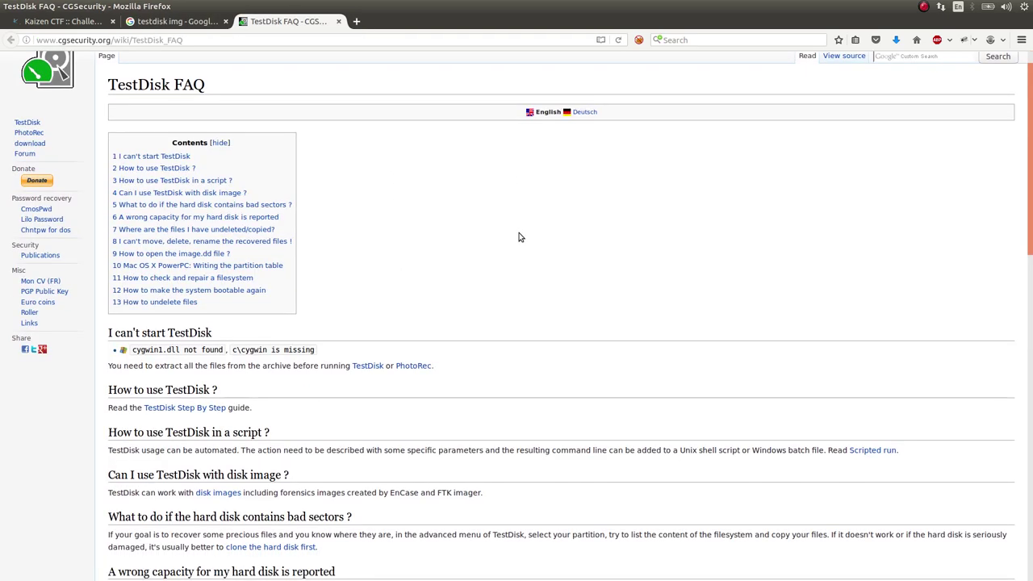
pyautogui.scroll(-2, 339, 217)
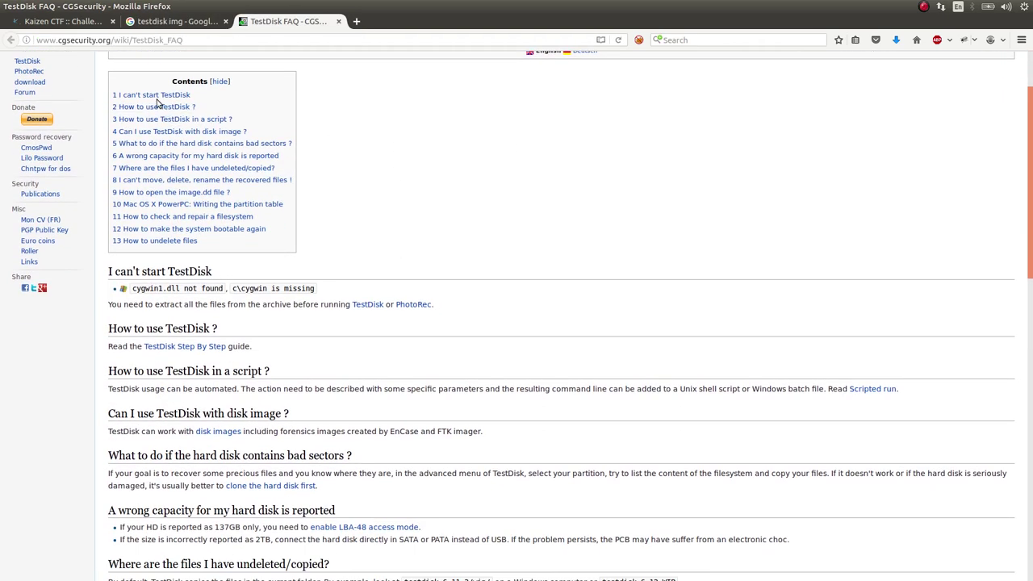
pyautogui.scroll(3, 158, 104)
pyautogui.click(27, 152)
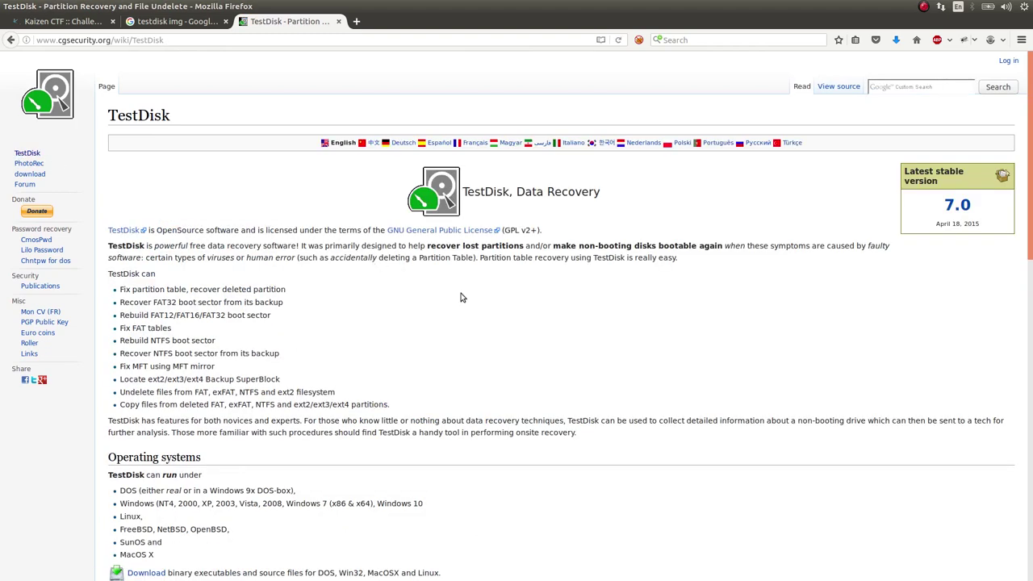
pyautogui.hotkey('ctrl', '+')
pyautogui.hotkey('ctrl', '+')
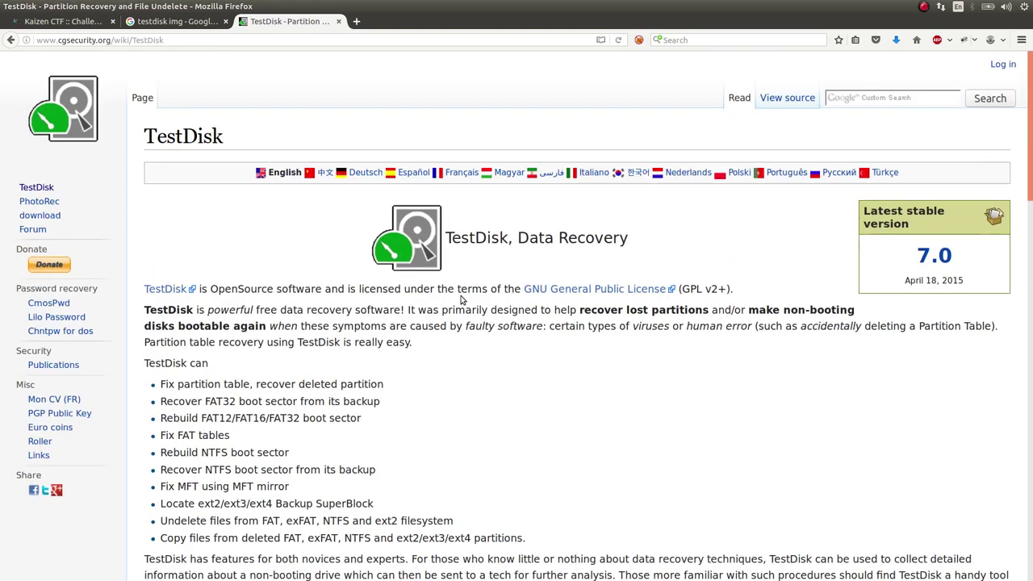
pyautogui.hotkey('ctrl', '+')
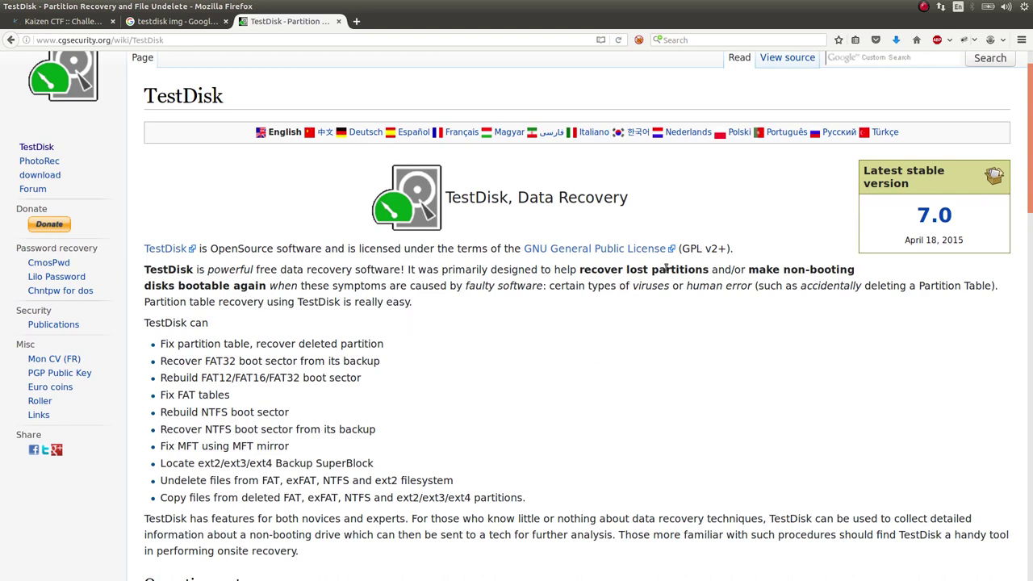
pyautogui.scroll(-1, 663, 271)
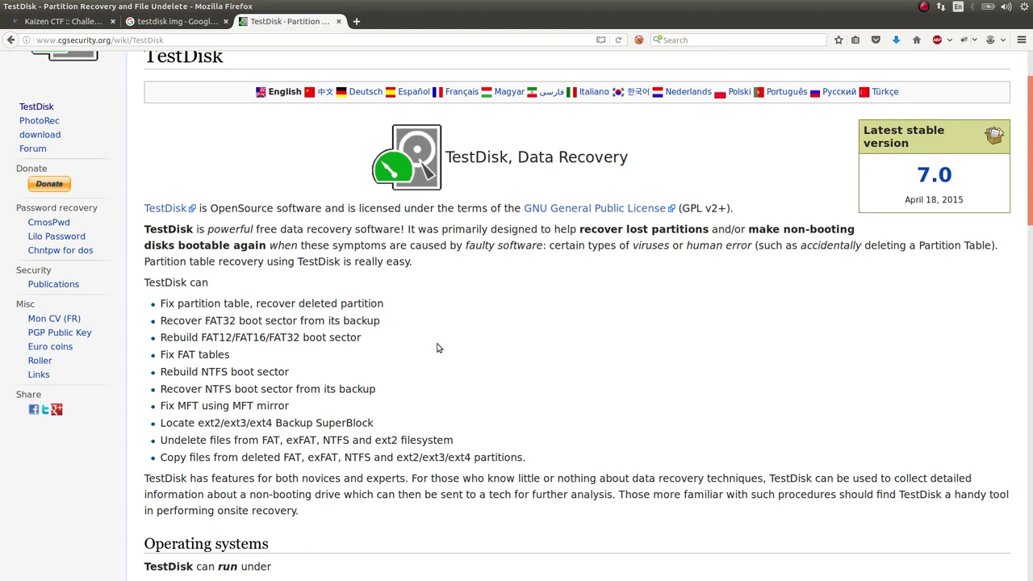
pyautogui.scroll(-1, 438, 350)
pyautogui.scroll(-1, 438, 350)
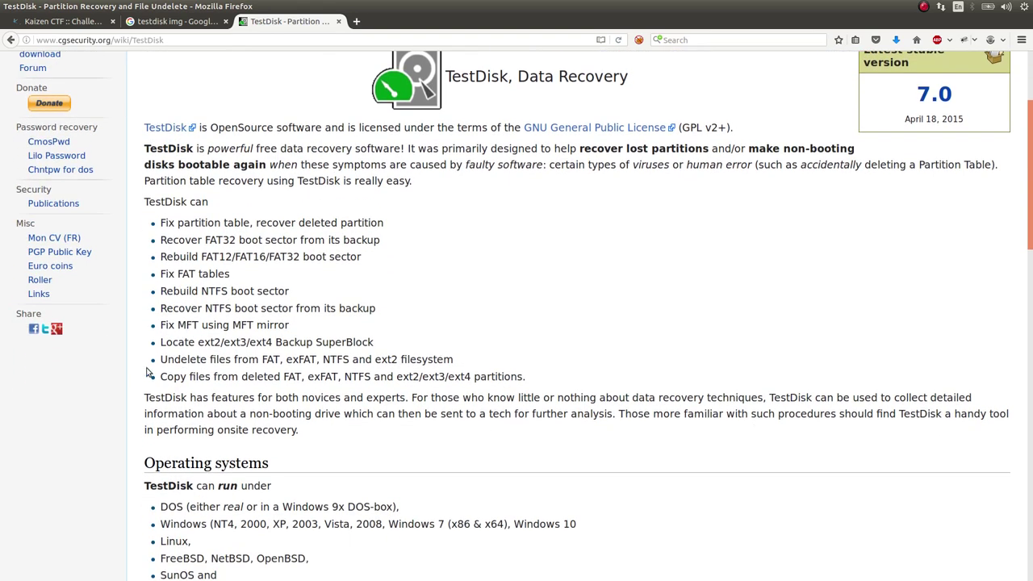
pyautogui.moveTo(153, 360)
pyautogui.mouseDown()
pyautogui.moveTo(274, 383)
pyautogui.moveTo(500, 359)
pyautogui.mouseUp()
pyautogui.click(501, 359)
pyautogui.scroll(-3, 501, 359)
pyautogui.scroll(-2, 500, 359)
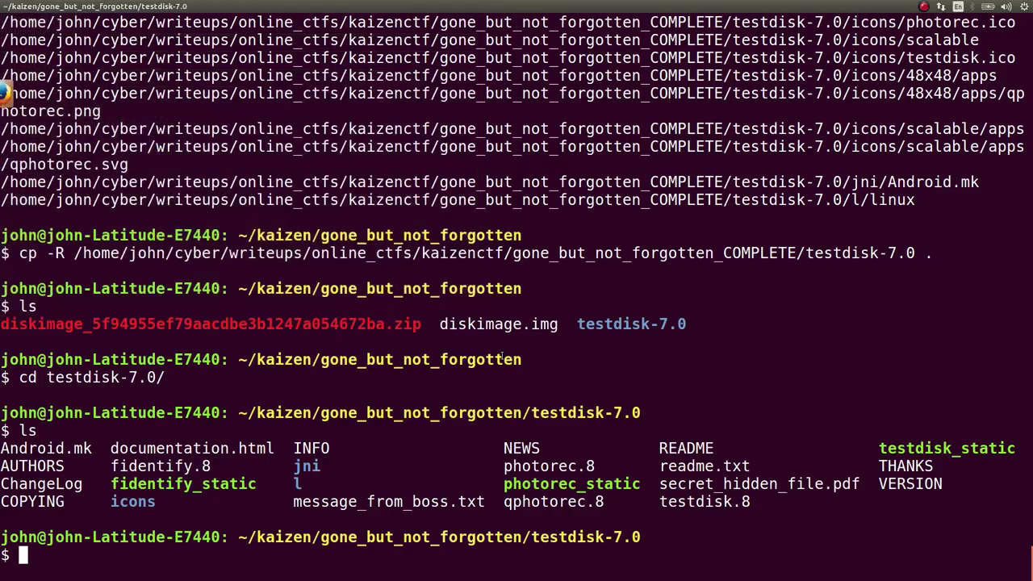
# Step: Re-list testdisk-7.0, then view the TestDisk Download page's 7.0 Linux builds
pyautogui.write('ls')
pyautogui.press('Return')
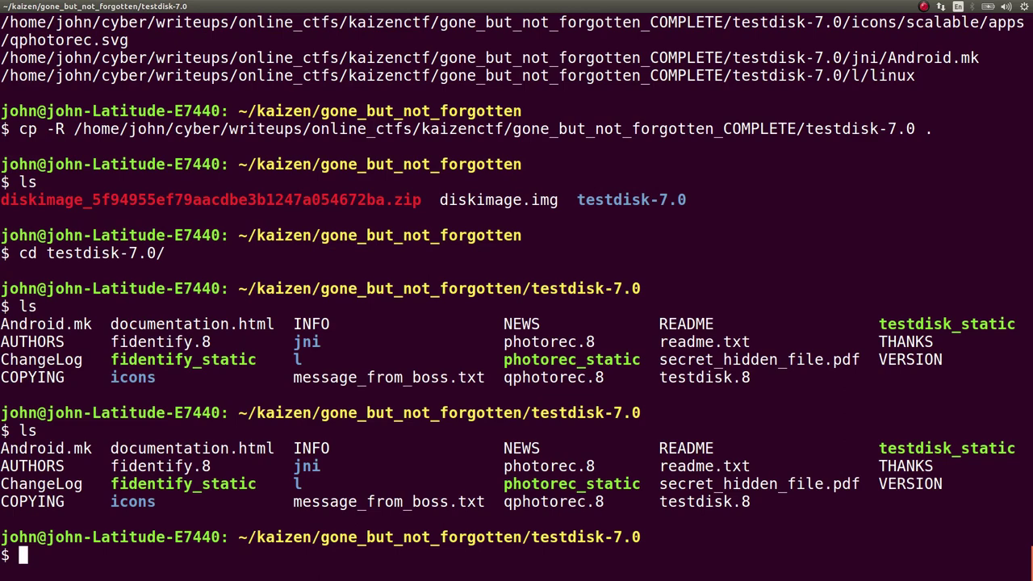
pyautogui.hotkey('alt', 'Tab')
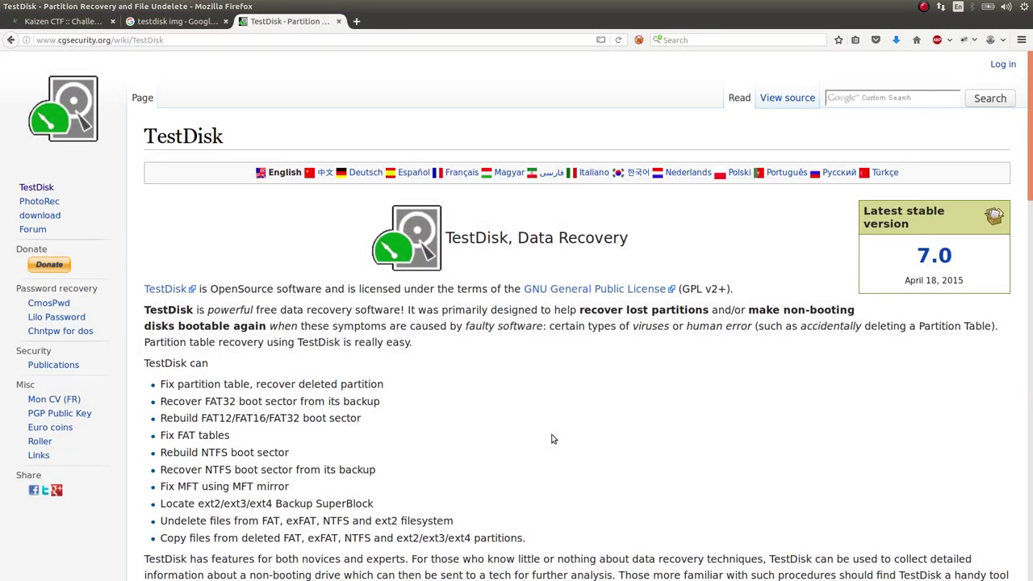
pyautogui.click(58, 220)
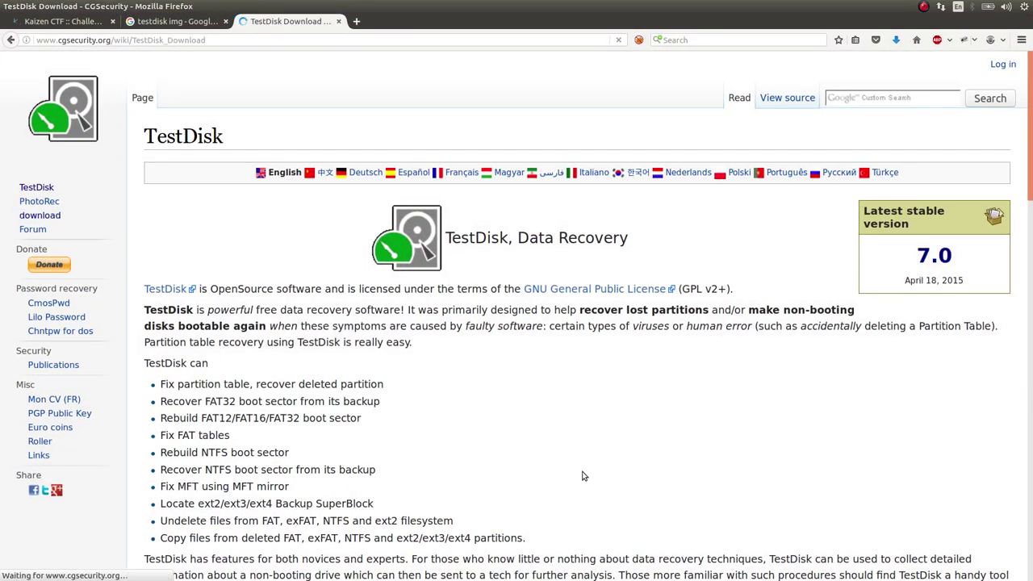
pyautogui.scroll(-4, 583, 476)
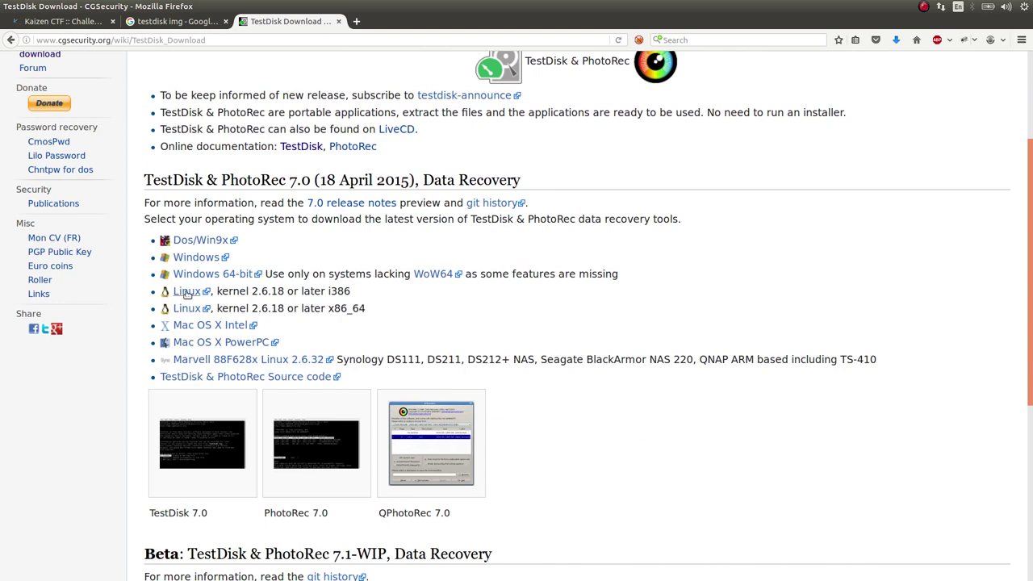
pyautogui.hotkey('alt', 'Tab')
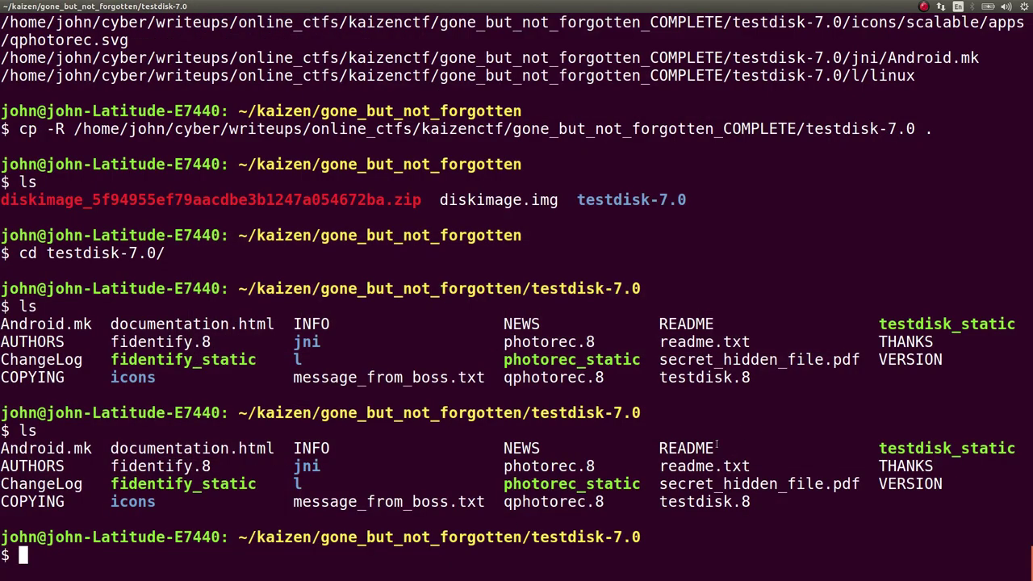
# Step: Run ./testdisk_static with No Log, then rerun it with ../diskimage.img as argument
pyautogui.write('./te')
pyautogui.press('Tab')
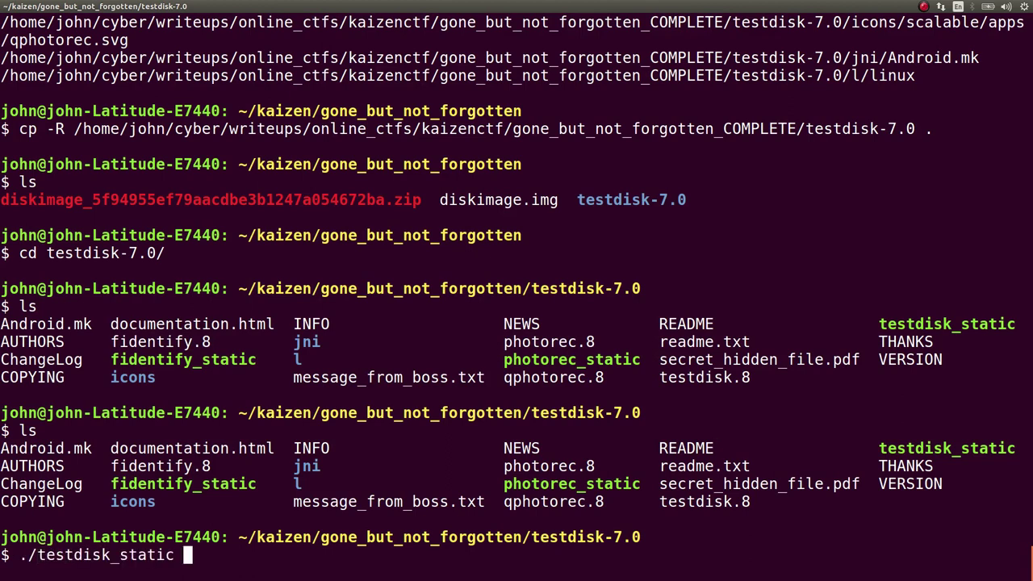
pyautogui.press('Return')
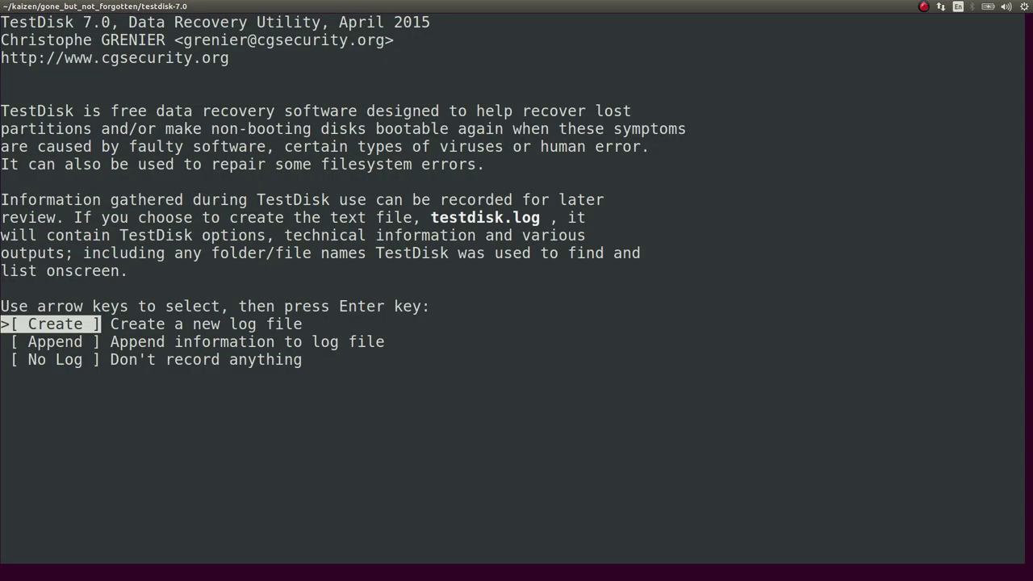
pyautogui.press('Down')
pyautogui.press('Down')
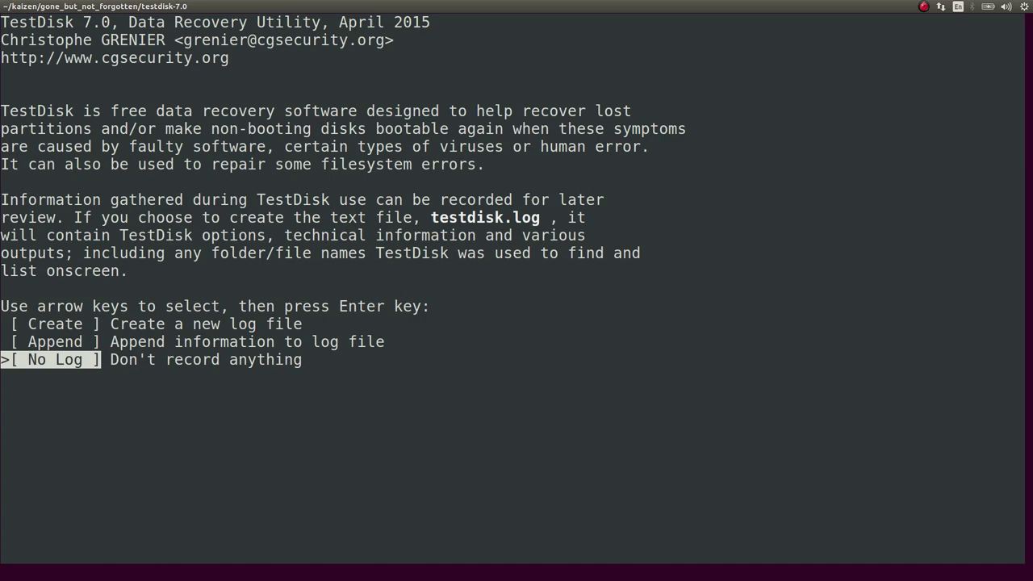
pyautogui.press('Return')
pyautogui.press('Return')
pyautogui.press('Up')
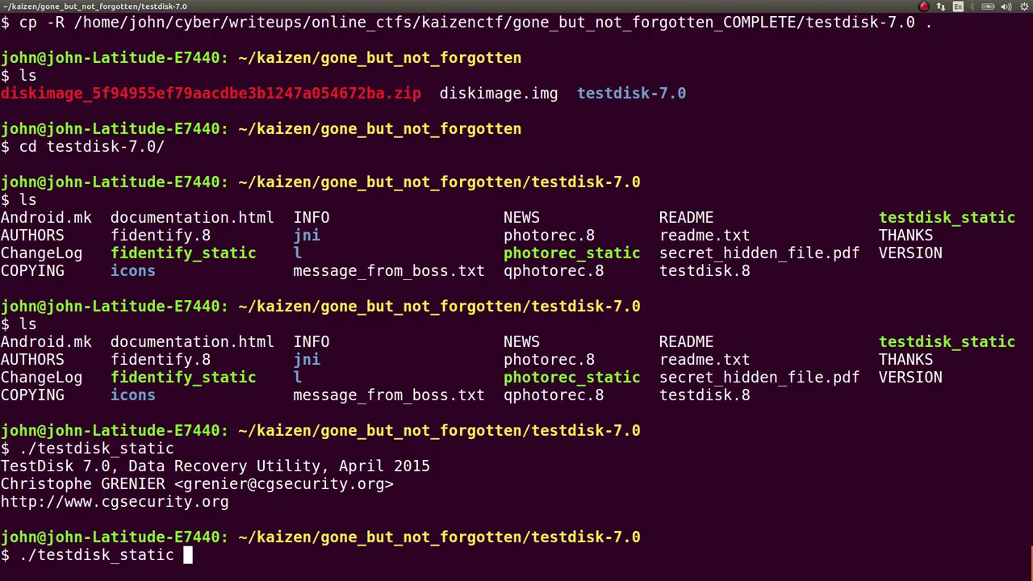
pyautogui.write('../')
pyautogui.write('d')
pyautogui.press('Tab')
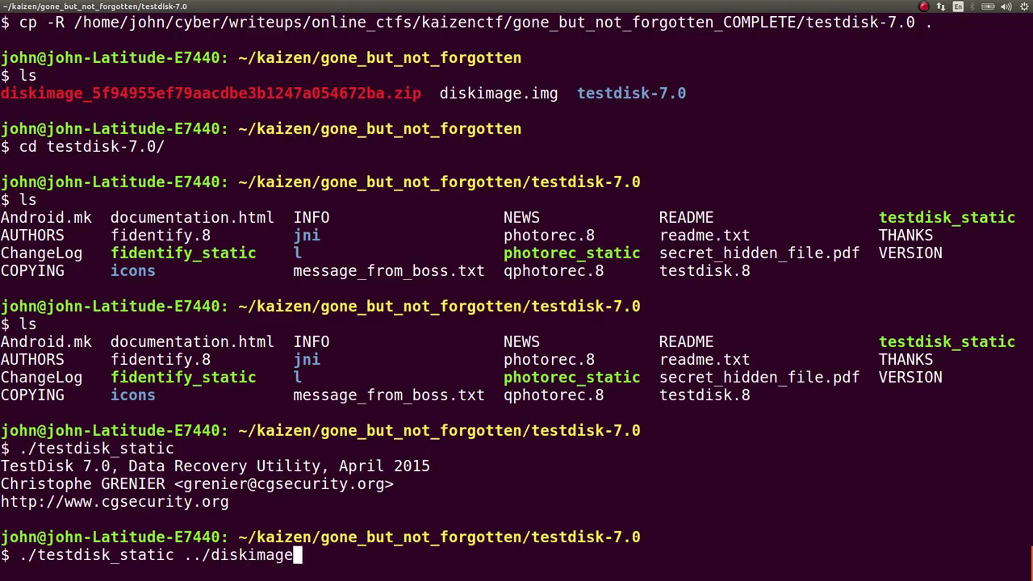
# Step: Launch TestDisk on diskimage.img, accept the Intel partition table, and open Advanced utilities
pyautogui.write('.img')
pyautogui.press('Return')
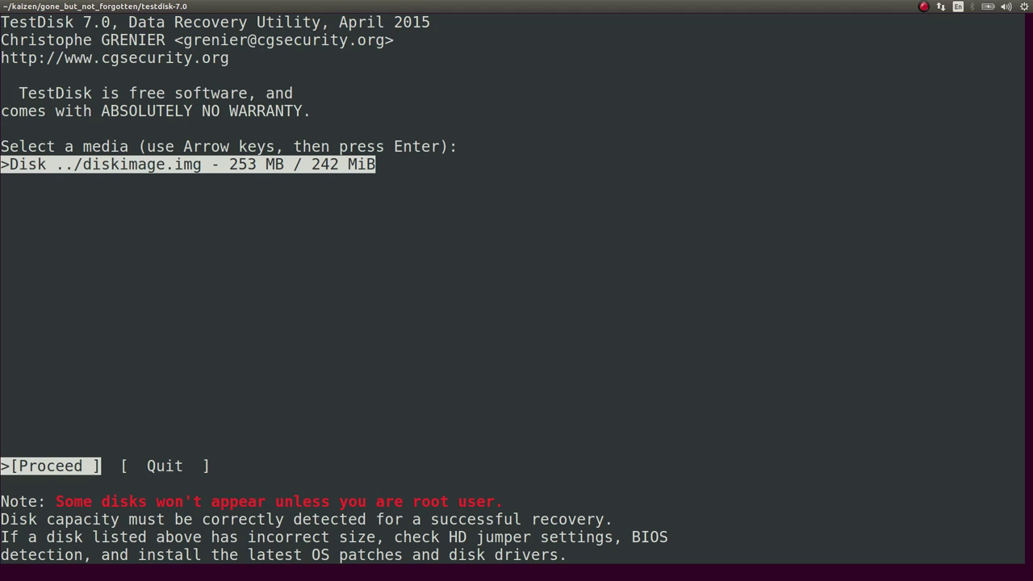
pyautogui.press('Return')
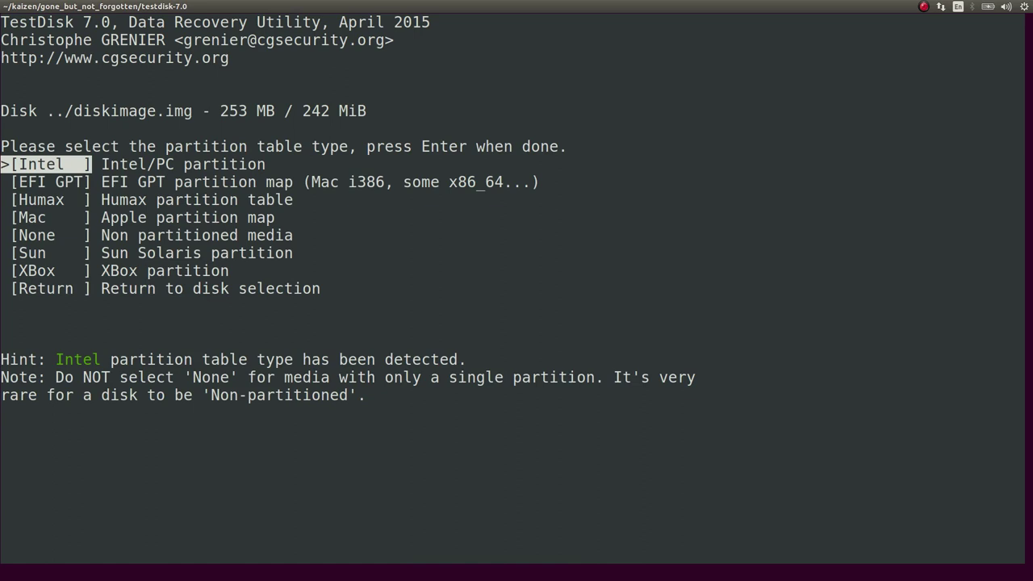
pyautogui.press('Return')
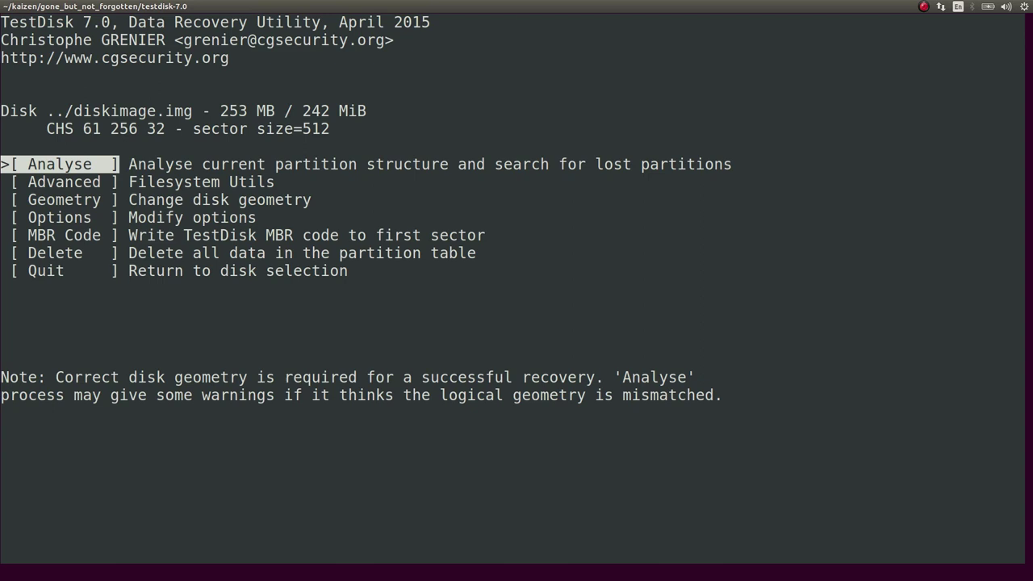
pyautogui.press('Down')
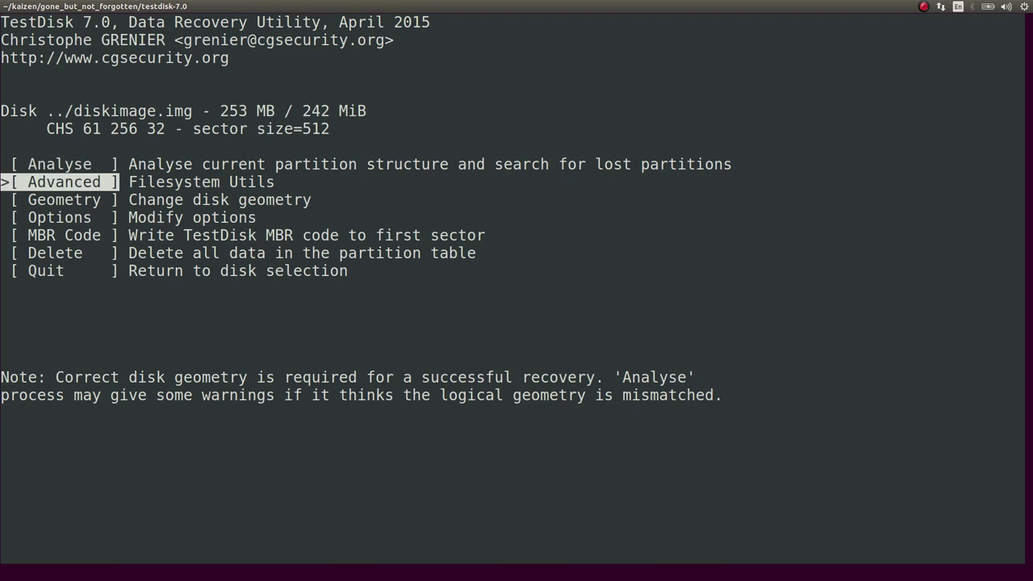
pyautogui.press('Return')
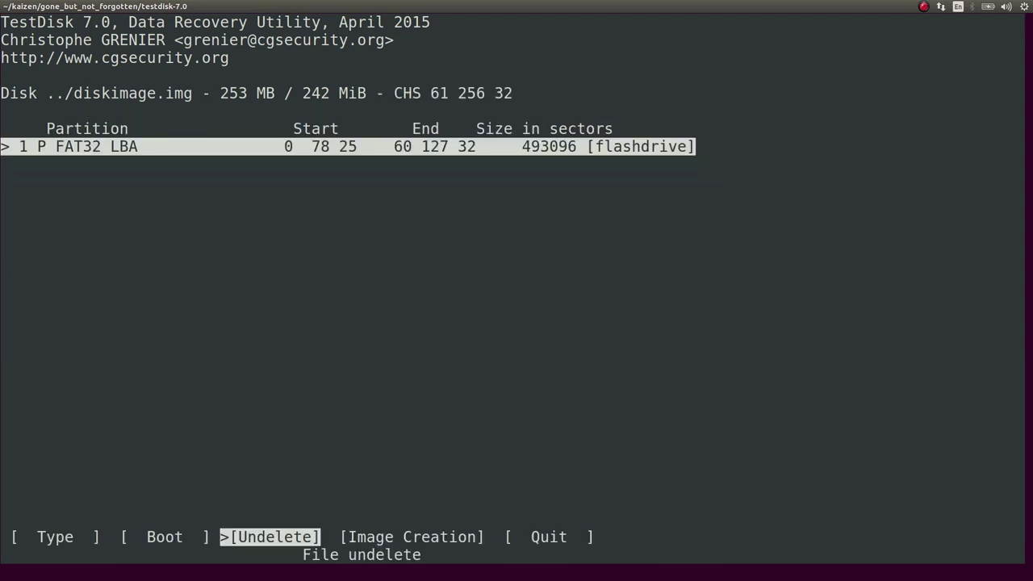
# Step: Choose Undelete on the FAT32 partition to list its deleted files
pyautogui.press('Right')
pyautogui.press('Left')
pyautogui.press('Right')
pyautogui.press('Left')
pyautogui.press('Right')
pyautogui.press('Left')
pyautogui.press('Left')
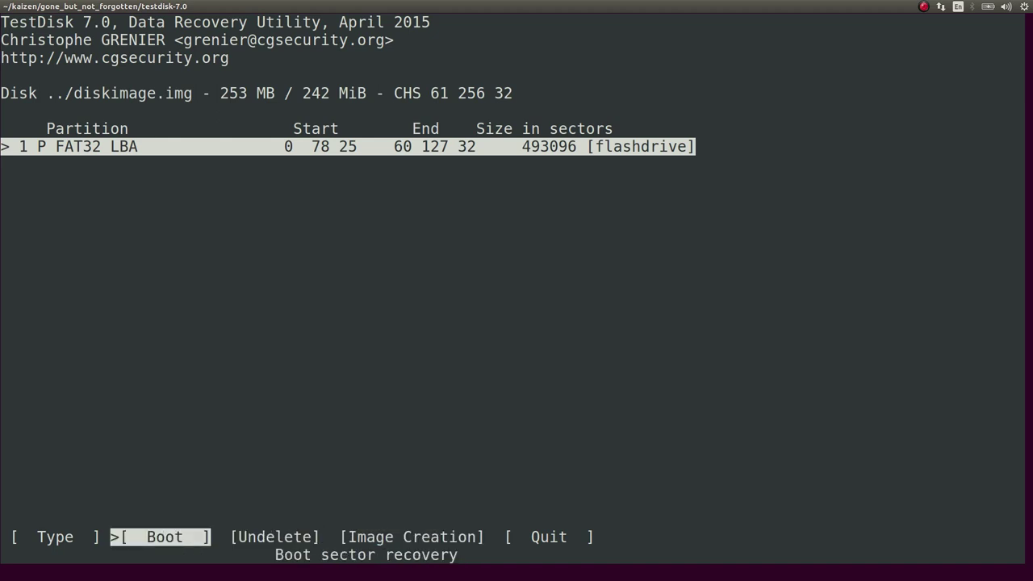
pyautogui.press('Right')
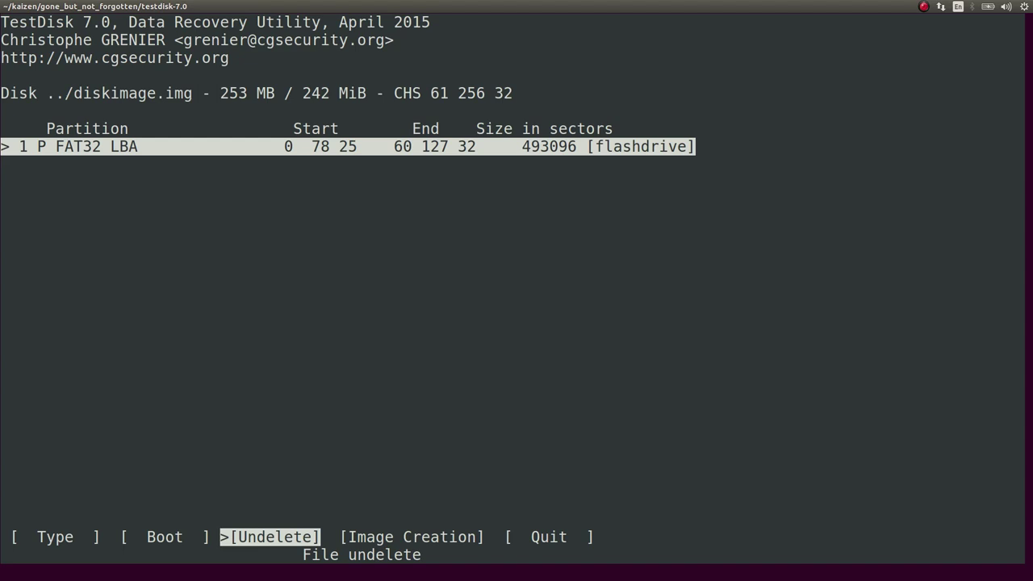
pyautogui.press('Return')
# Step: Highlight secret_hidden_file.txt in TestDisk's deleted files list
pyautogui.press('Down')
pyautogui.press('Down')
pyautogui.press('Down')
pyautogui.press('Down')
pyautogui.press('Down')
pyautogui.press('Down')
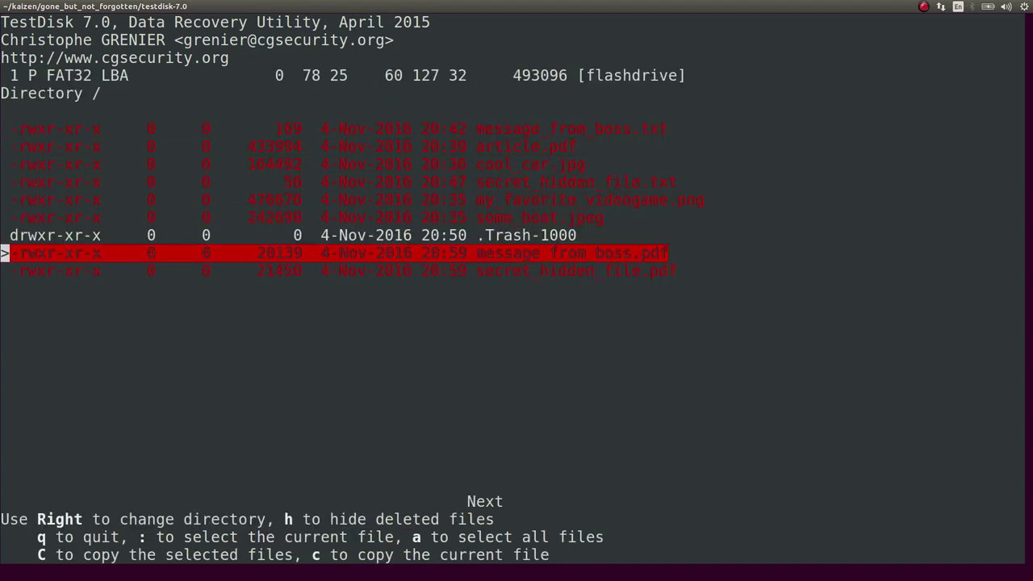
pyautogui.press('Down')
pyautogui.press('Up')
pyautogui.press('Up')
pyautogui.press('Up')
pyautogui.press('Up')
pyautogui.press('Up')
pyautogui.press('Up')
pyautogui.press('Up')
pyautogui.press('Up')
pyautogui.press('Down')
pyautogui.press('Down')
pyautogui.press('Down')
pyautogui.press('Down')
pyautogui.press('Down')
pyautogui.press('Up')
pyautogui.press('Up')
pyautogui.press('Up')
pyautogui.press('Up')
pyautogui.press('Up')
pyautogui.press('Down')
# Step: Copy the file into the current testdisk-7.0 directory, reported as 1 ok, 0 failed
pyautogui.press('Down')
pyautogui.press('Down')
pyautogui.press('c')
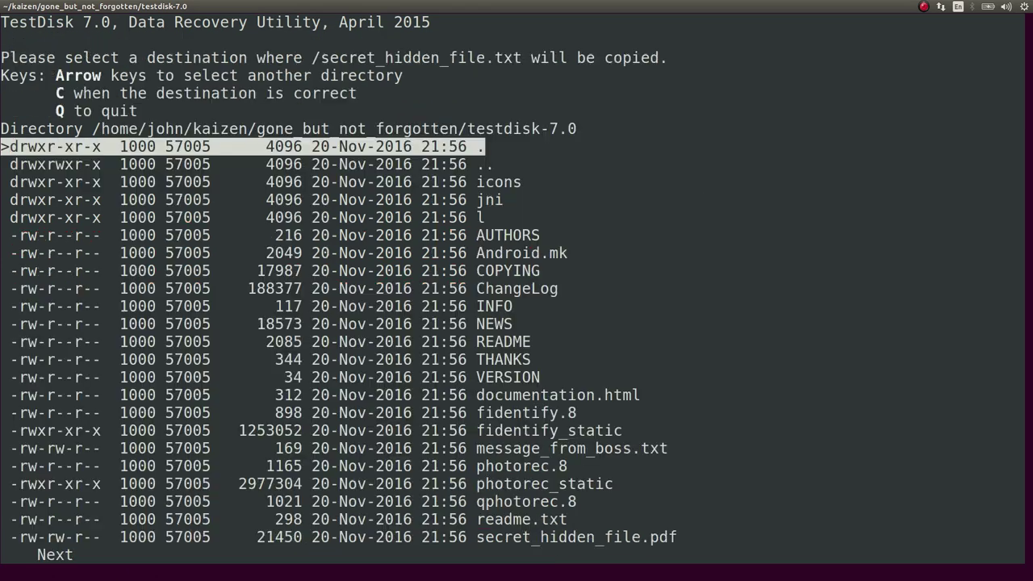
pyautogui.press('Down')
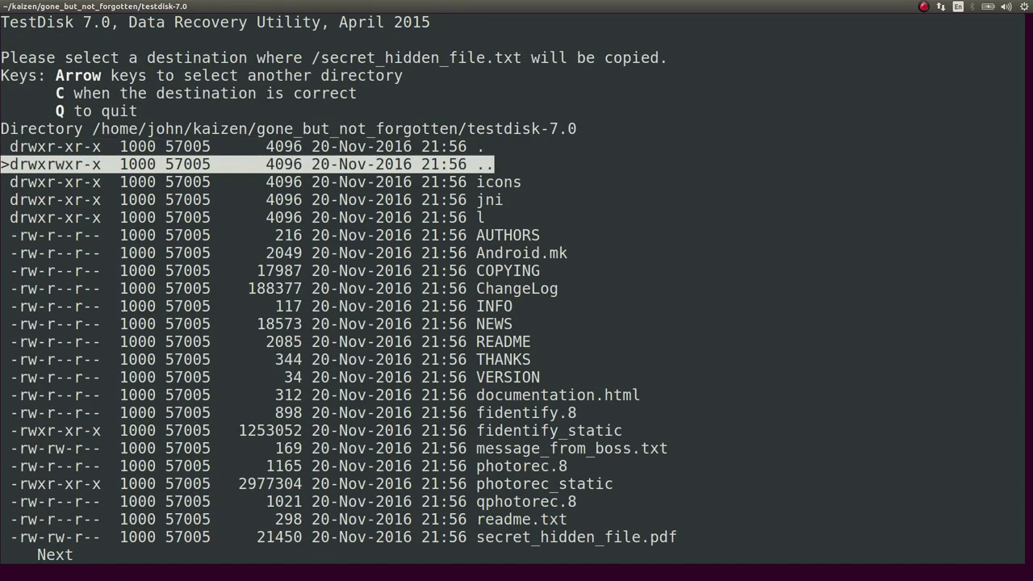
pyautogui.press('Down')
pyautogui.press('Down')
pyautogui.press('Down')
pyautogui.press('Down')
pyautogui.press('Down')
pyautogui.press('Up')
pyautogui.press('Up')
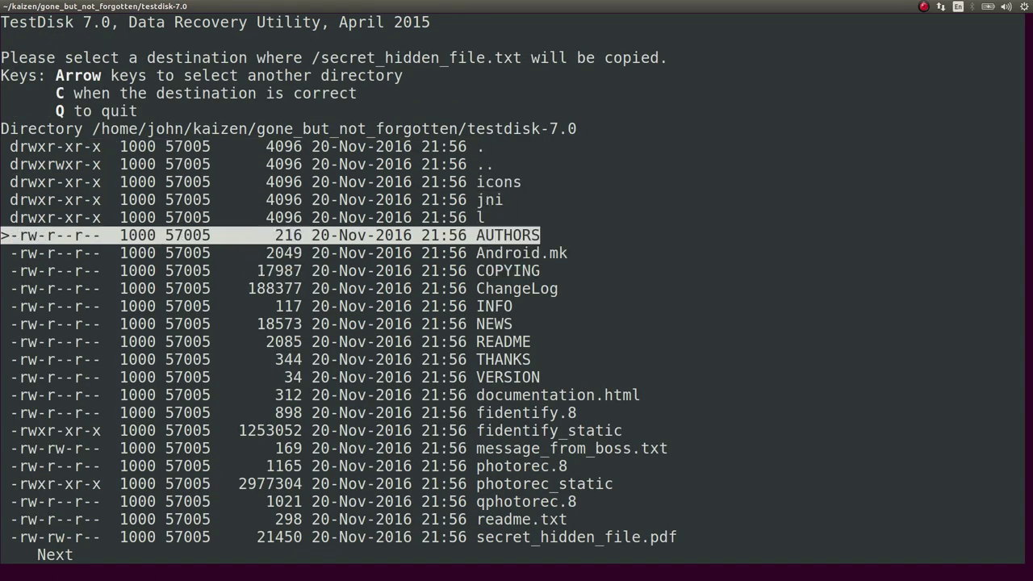
pyautogui.press('Up')
pyautogui.press('Up')
pyautogui.press('Up')
pyautogui.press('Up')
pyautogui.press('Up')
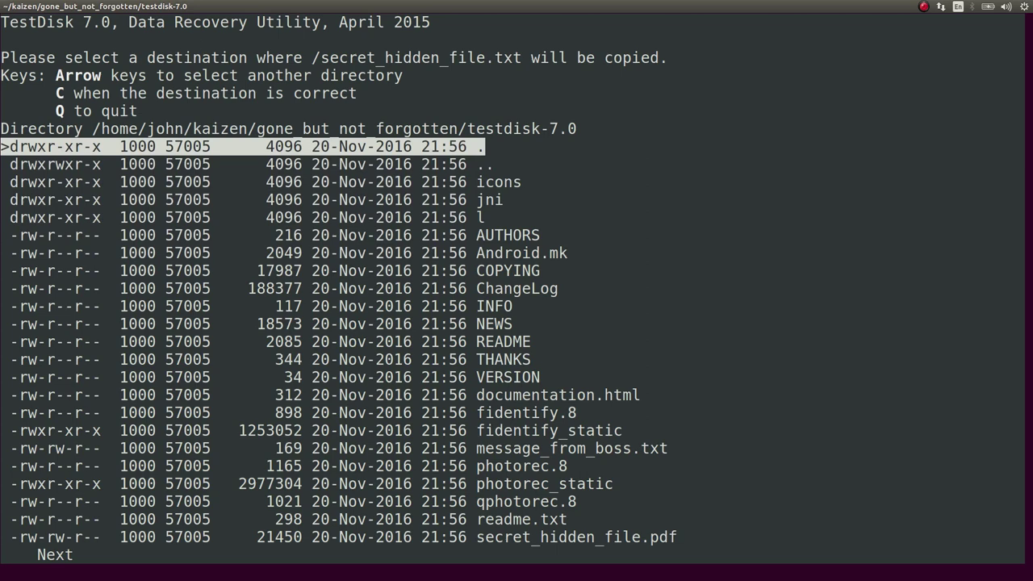
pyautogui.press('C')
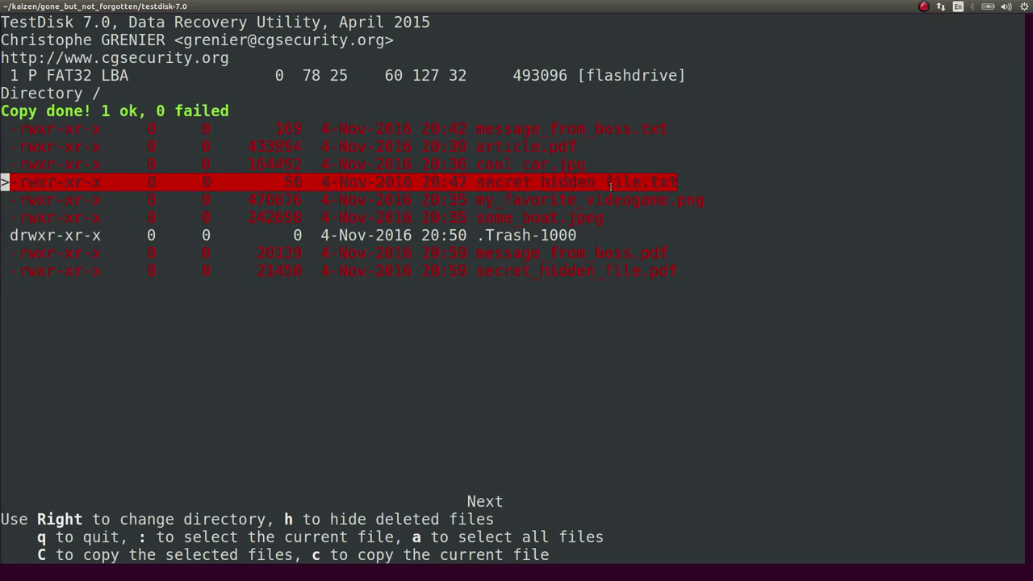
# Step: Split the terminal and list the testdisk-7.0 folder to confirm the recovered file
pyautogui.hotkey('ctrl', 'shift', 'o')
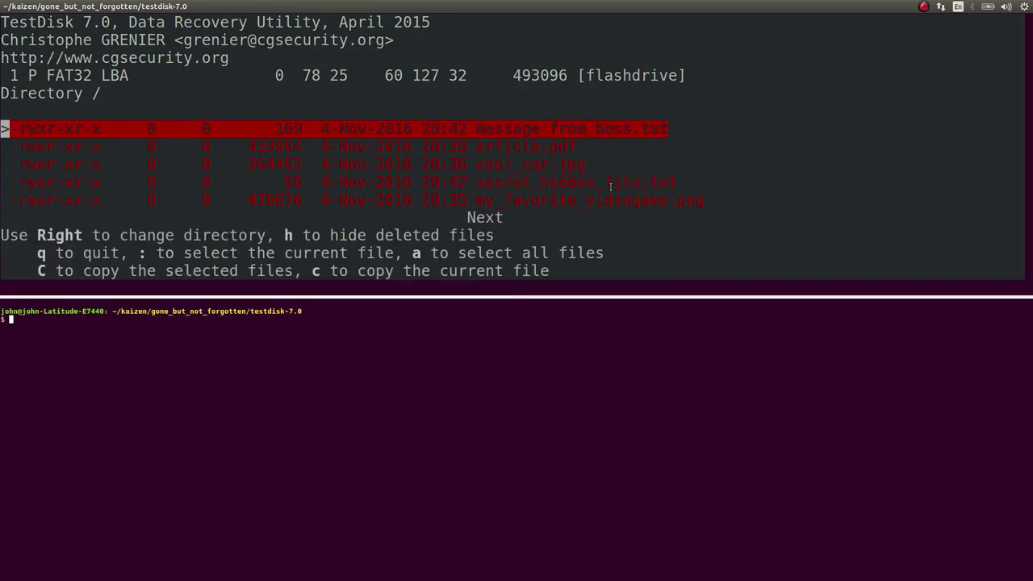
pyautogui.write('ls')
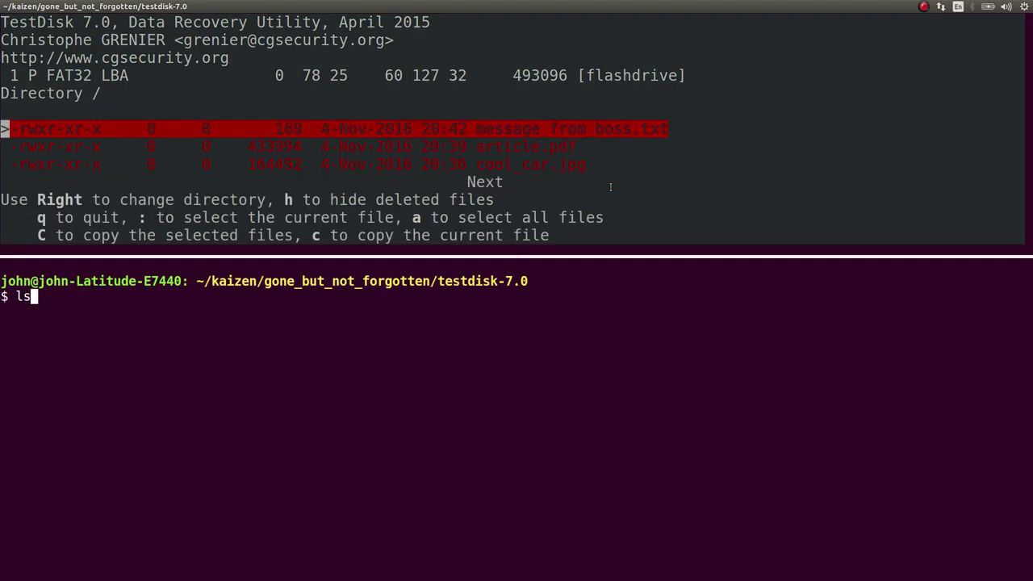
pyautogui.press('Return')
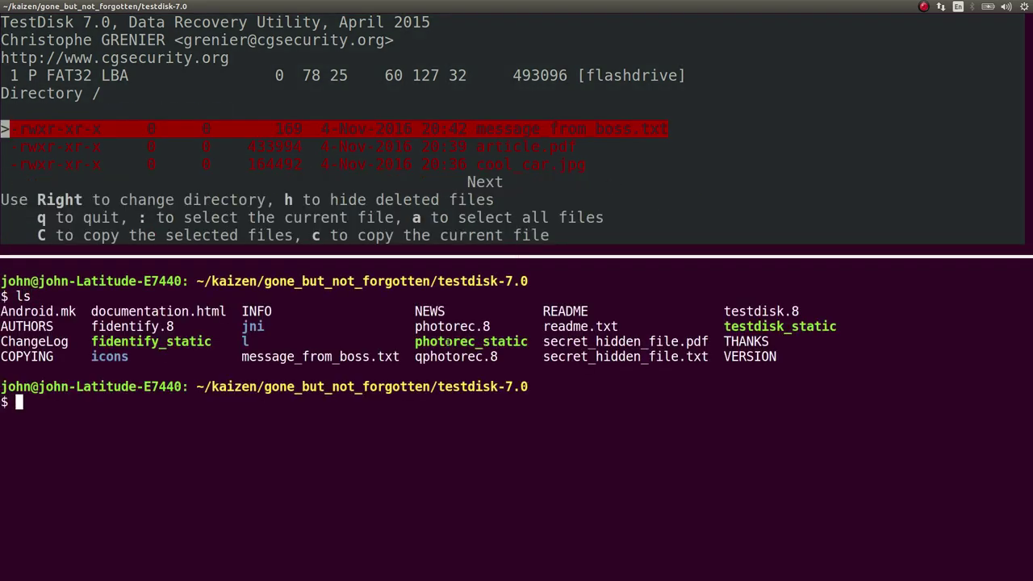
pyautogui.doubleClick(358, 357)
pyautogui.click(643, 344)
pyautogui.doubleClick(642, 342)
pyautogui.click(752, 531)
pyautogui.write('cat s')
pyautogui.press('Tab')
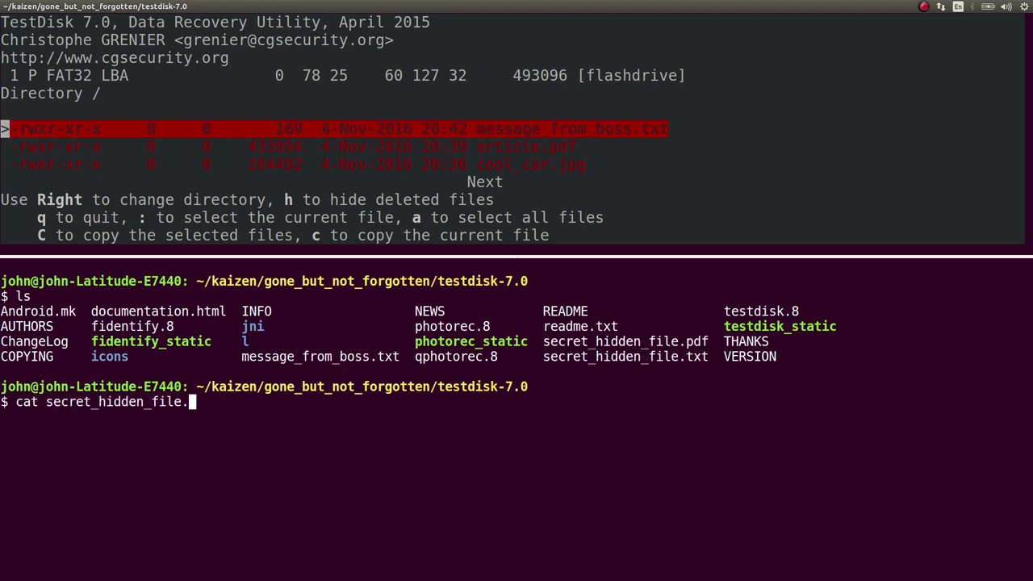
pyautogui.press('Return')
pyautogui.press('Up')
pyautogui.write('txt')
pyautogui.press('Return')
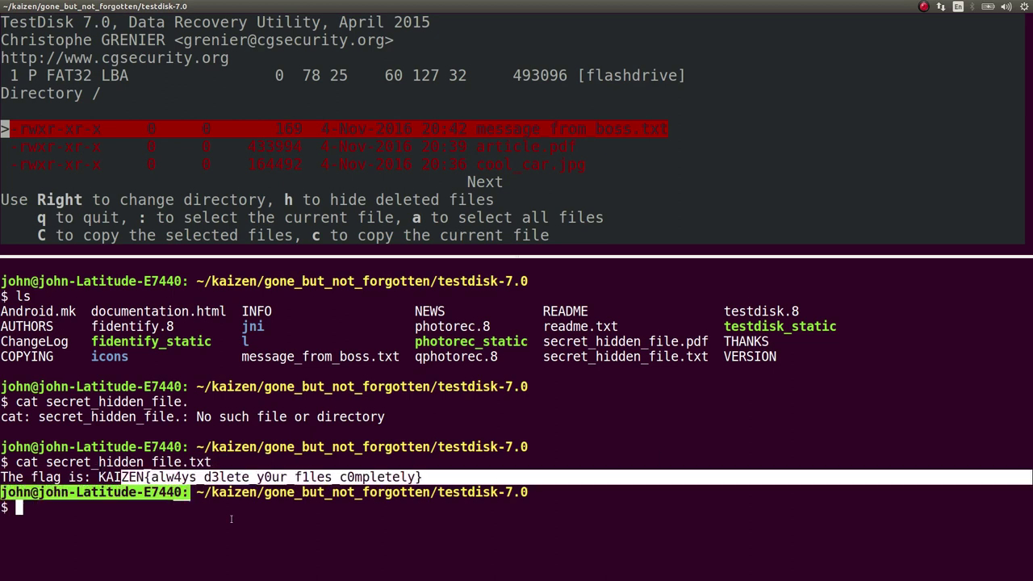
# Step: Highlight the flag, then drag the pane divider down to enlarge TestDisk
pyautogui.moveTo(121, 477); pyautogui.dragTo(416, 477)
pyautogui.click(417, 472)
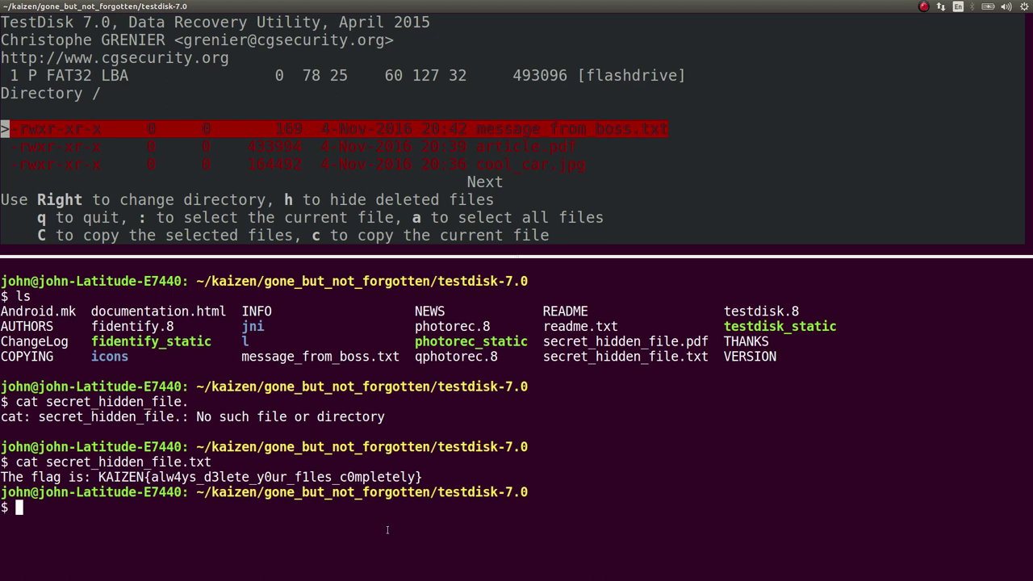
pyautogui.click(425, 162)
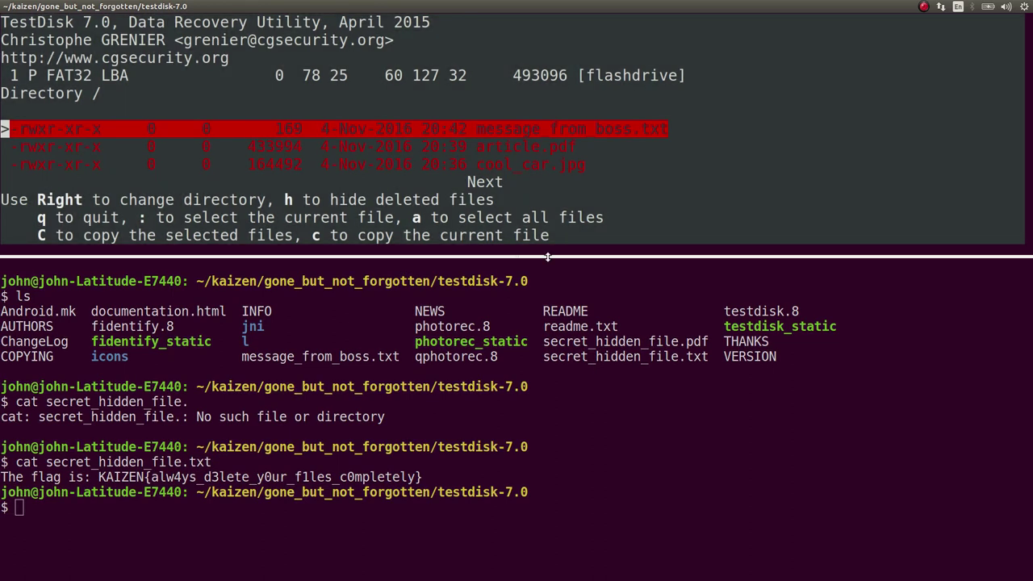
pyautogui.moveTo(547, 256); pyautogui.dragTo(547, 465)
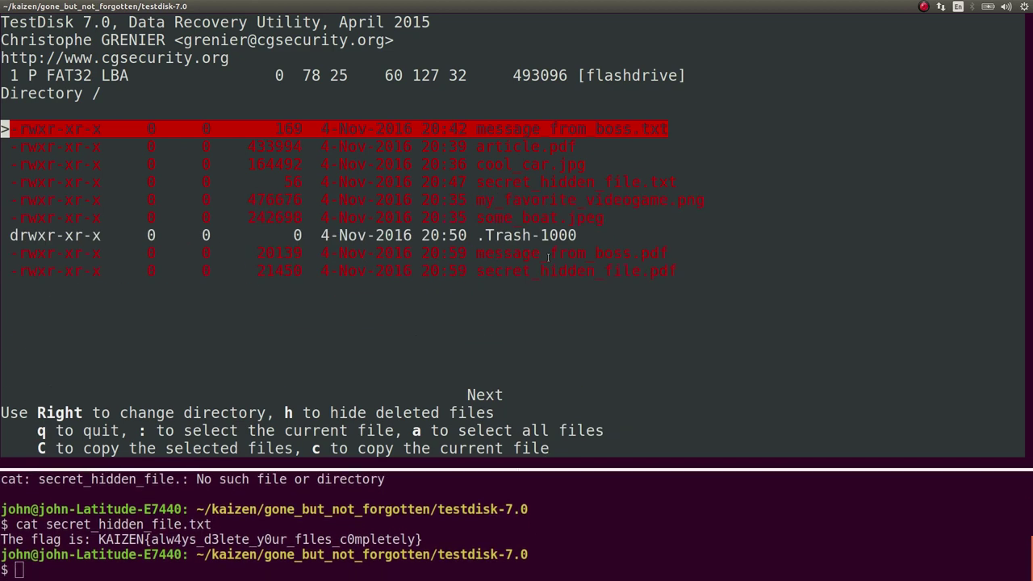
# Step: Browse the TestDisk deleted files list, then select the printed flag line in the lower pane
pyautogui.press('Down')
pyautogui.press('Down')
pyautogui.press('Down')
pyautogui.press('Down')
pyautogui.press('Up')
pyautogui.press('Up')
pyautogui.press('Down')
pyautogui.press('Down')
pyautogui.press('Down')
pyautogui.press('Down')
pyautogui.press('Down')
pyautogui.press('Down')
pyautogui.press('Up')
pyautogui.press('Up')
pyautogui.press('Up')
pyautogui.press('Up')
pyautogui.press('Up')
pyautogui.press('Down')
pyautogui.press('Down')
pyautogui.press('Up')
pyautogui.press('Up')
pyautogui.press('Up')
pyautogui.press('Up')
pyautogui.press('Up')
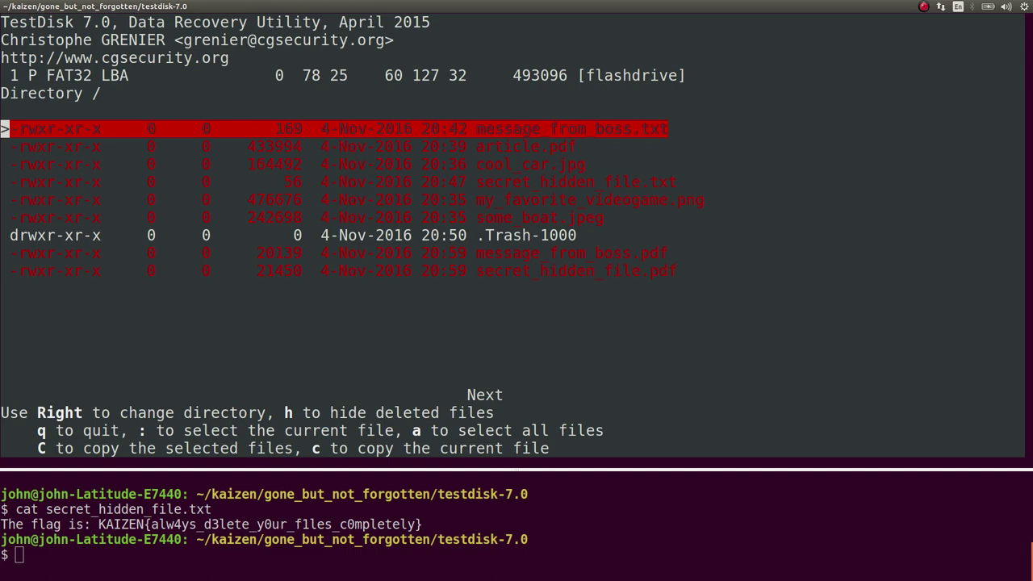
pyautogui.moveTo(96, 523); pyautogui.dragTo(339, 523)
# Step: Return to Firefox's Kaizen CTF tab showing the 200-point Correct message
pyautogui.hotkey('alt', 'Tab')
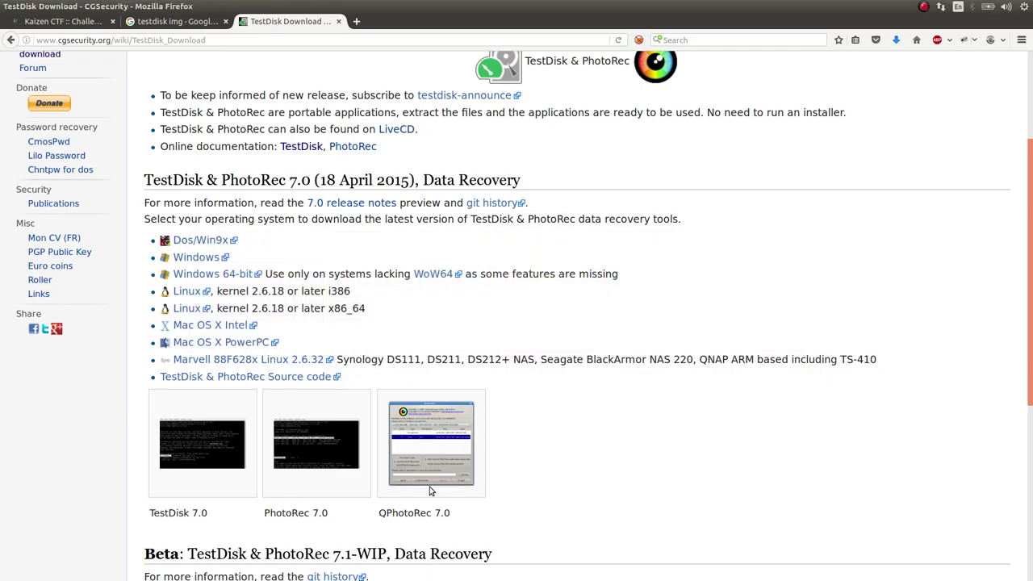
pyautogui.hotkey('ctrl', 'pageup')
pyautogui.hotkey('ctrl', 'pageup')
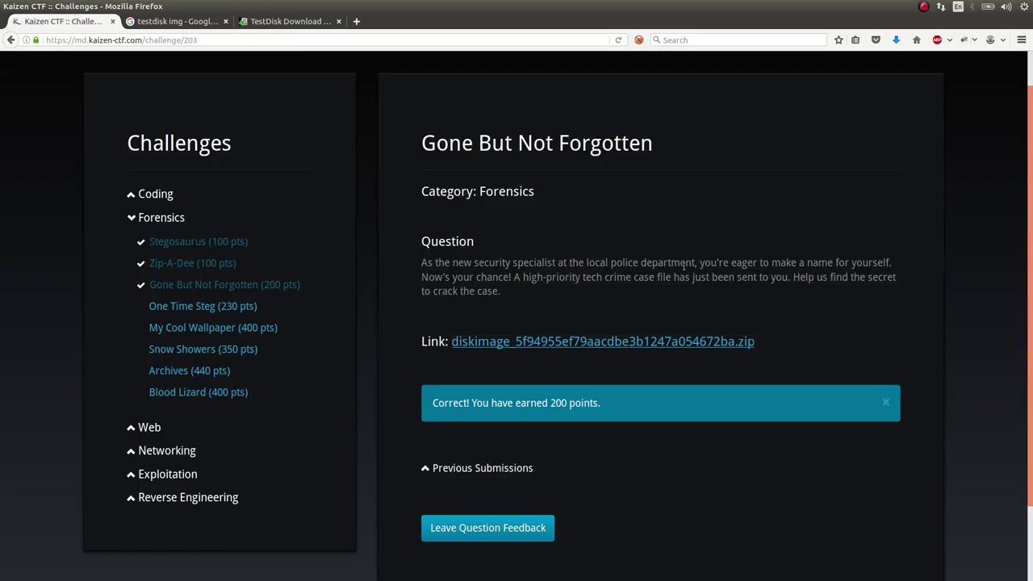